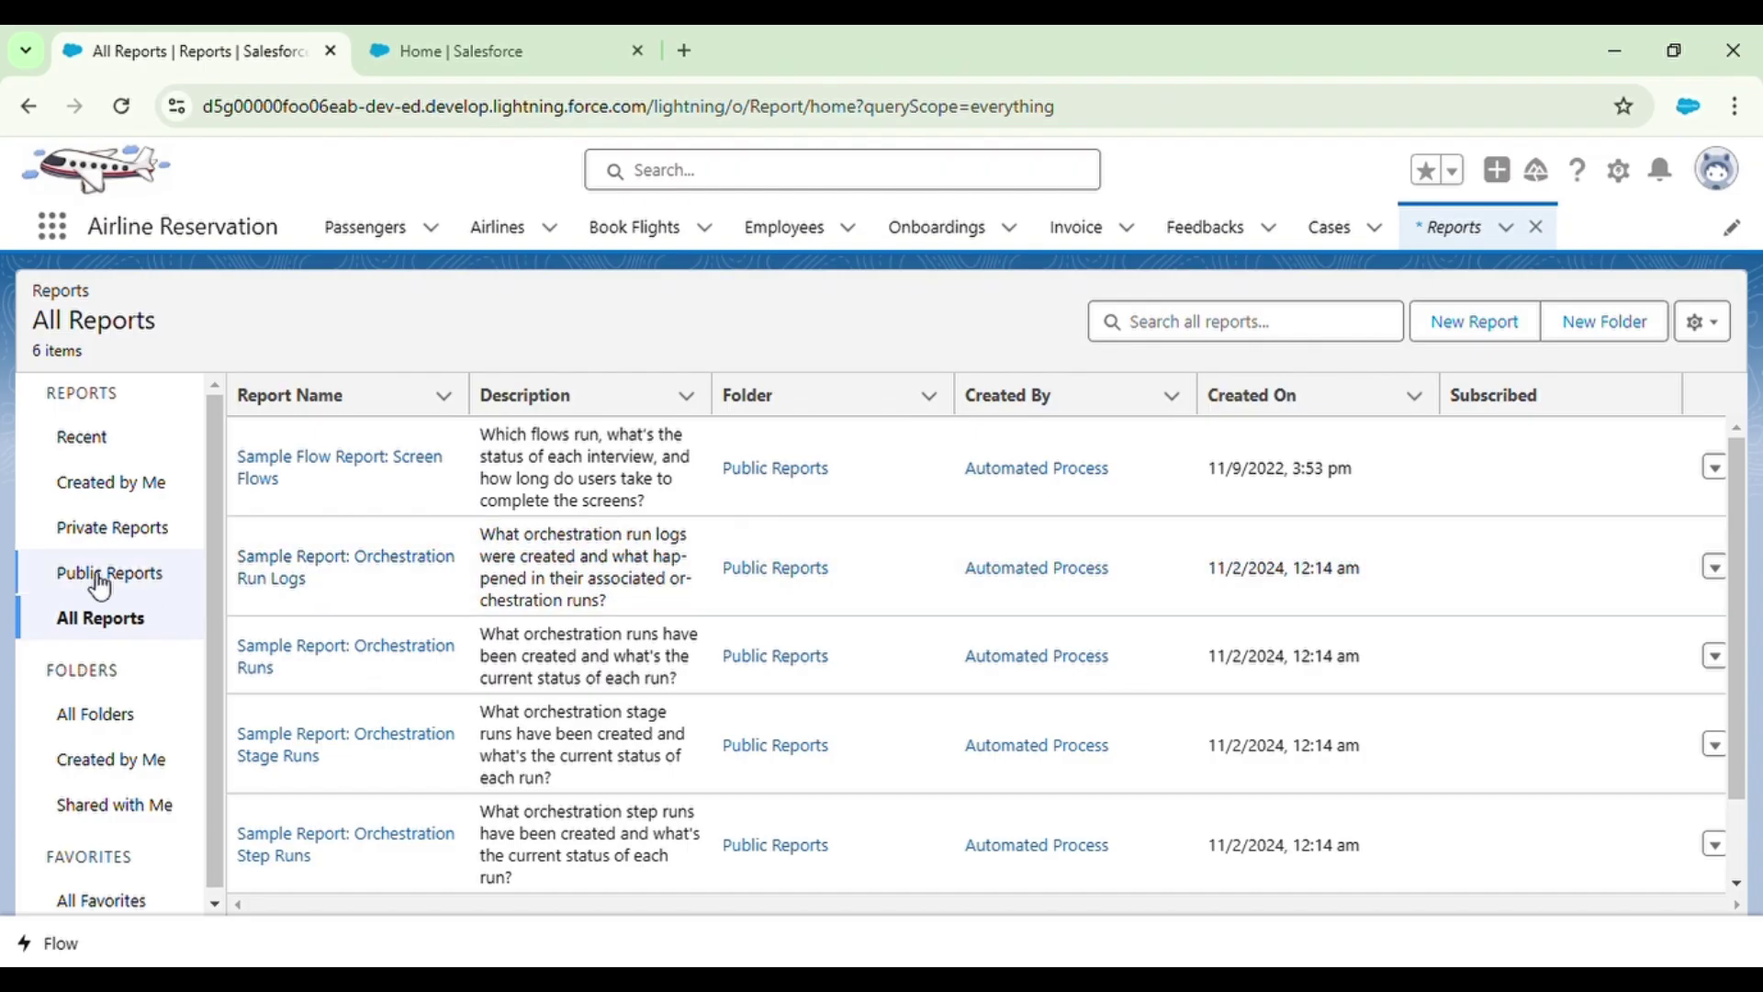
Look through the public and private reports, all report folders and the folders created by the current user.
click(131, 576)
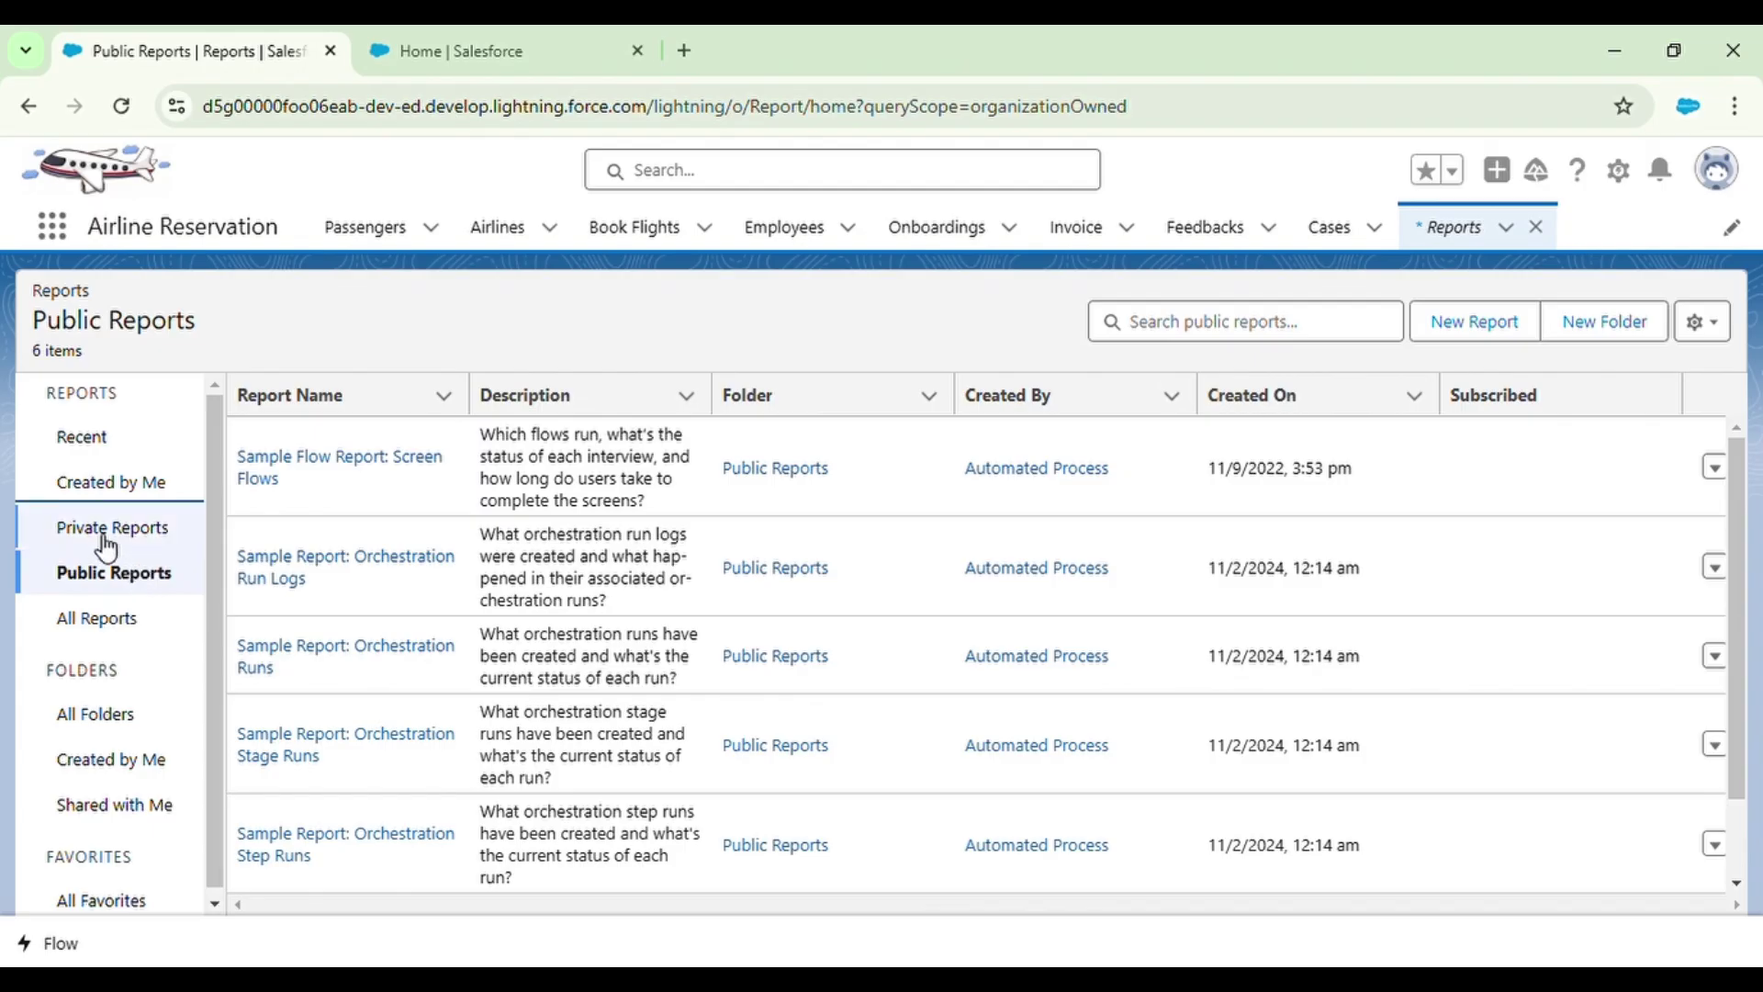
click(106, 546)
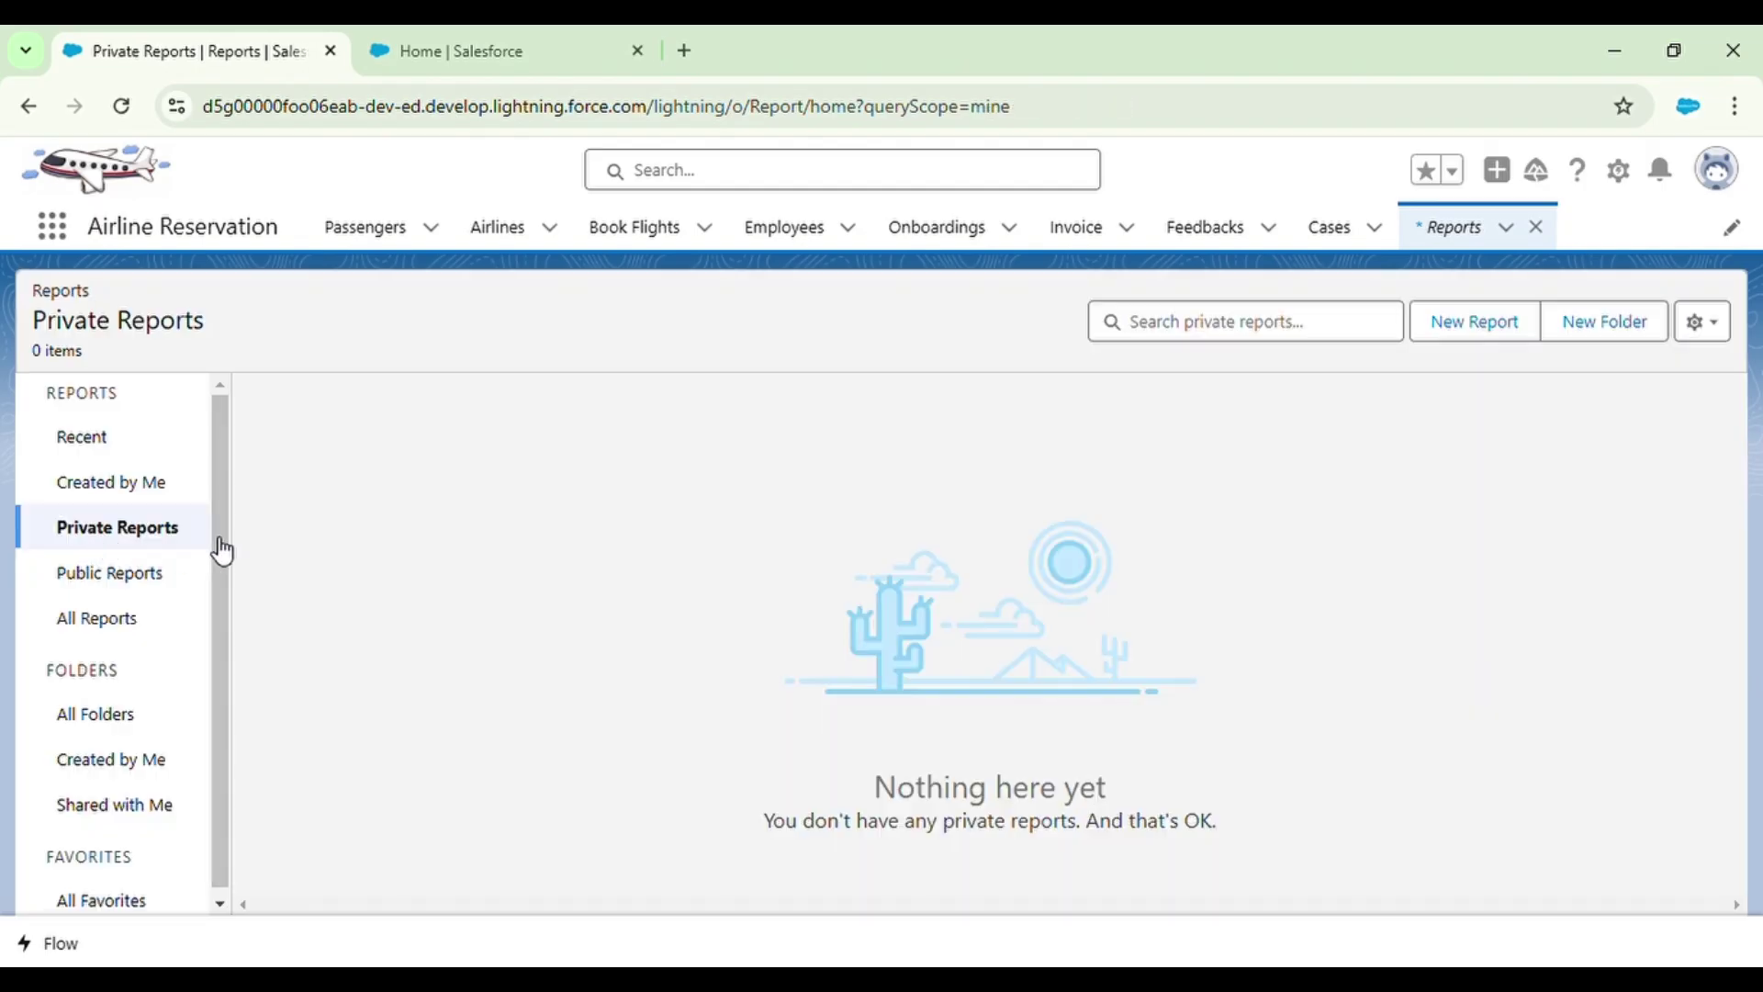
scroll(123, 671, down, 1)
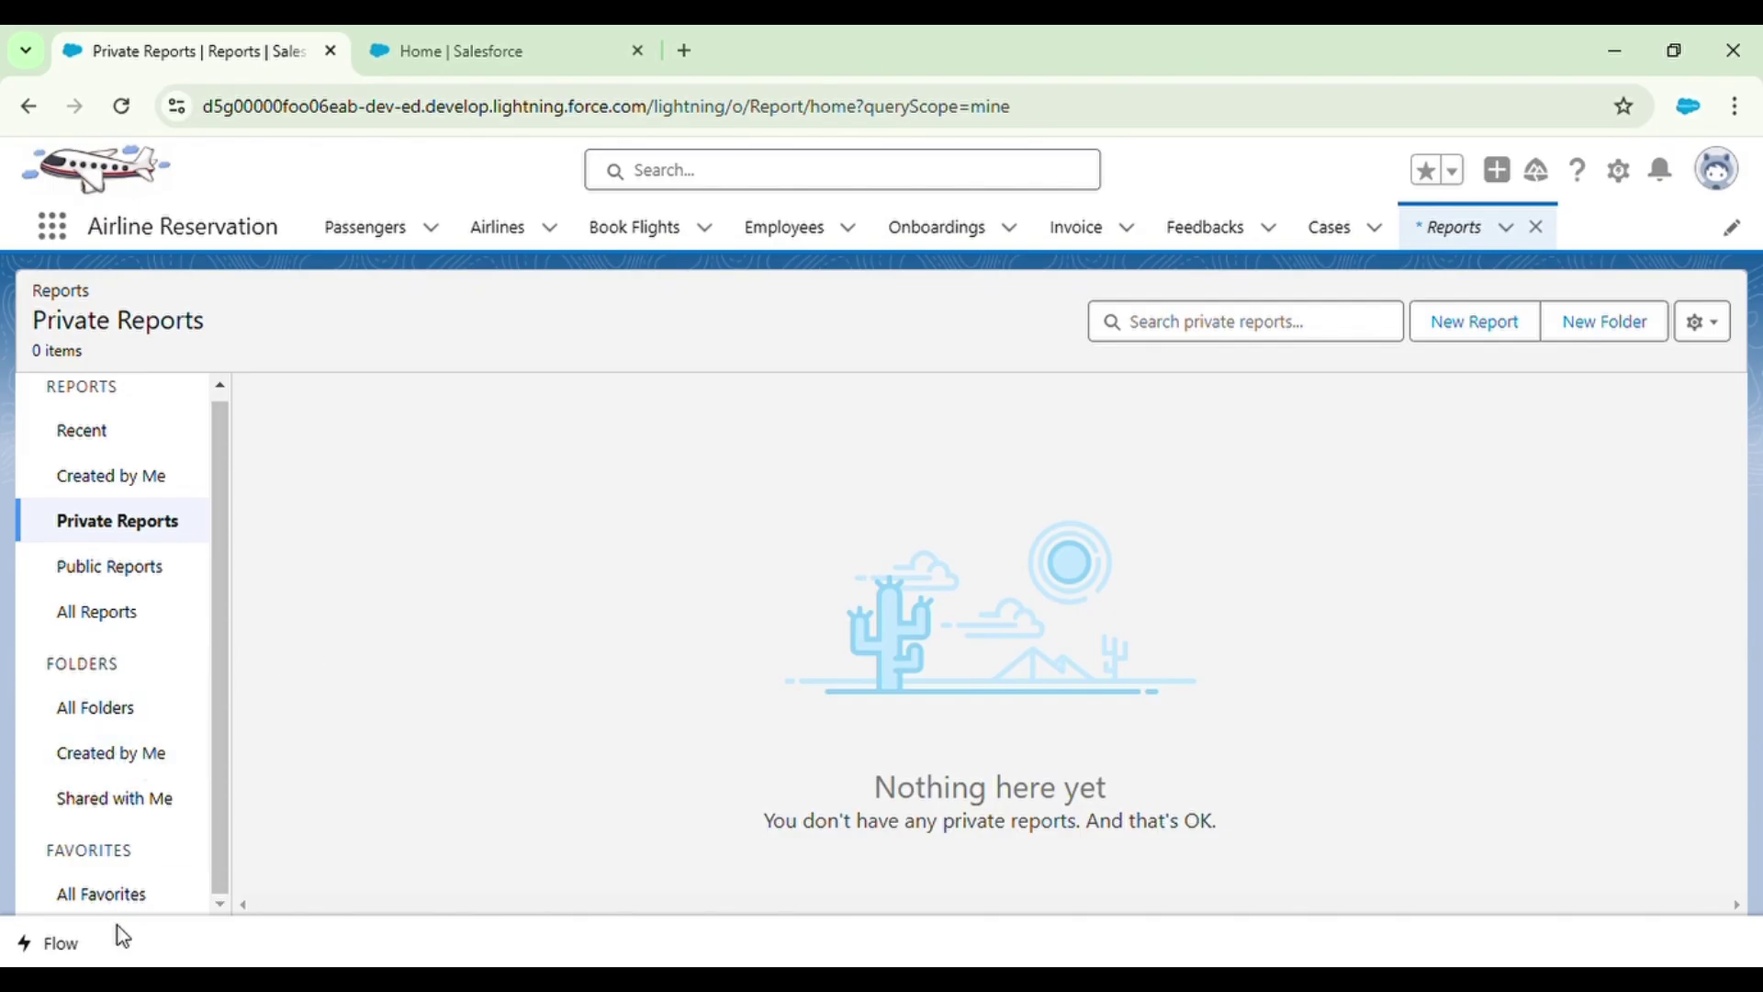
click(130, 735)
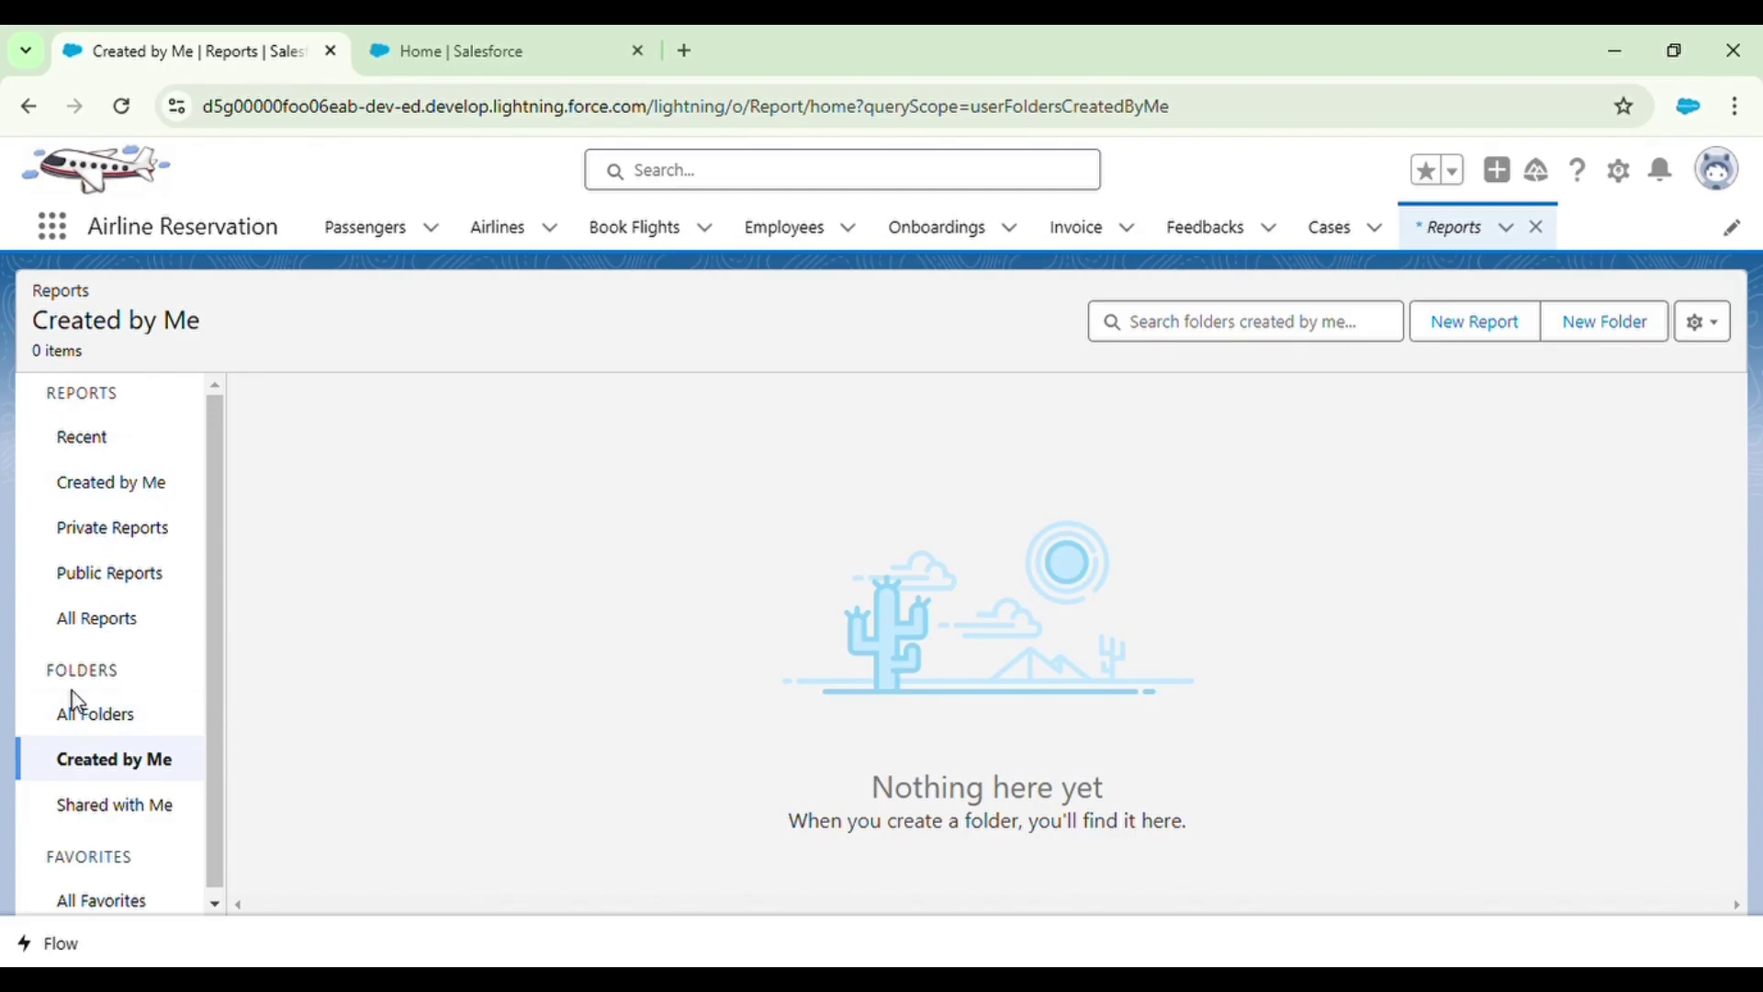
click(143, 707)
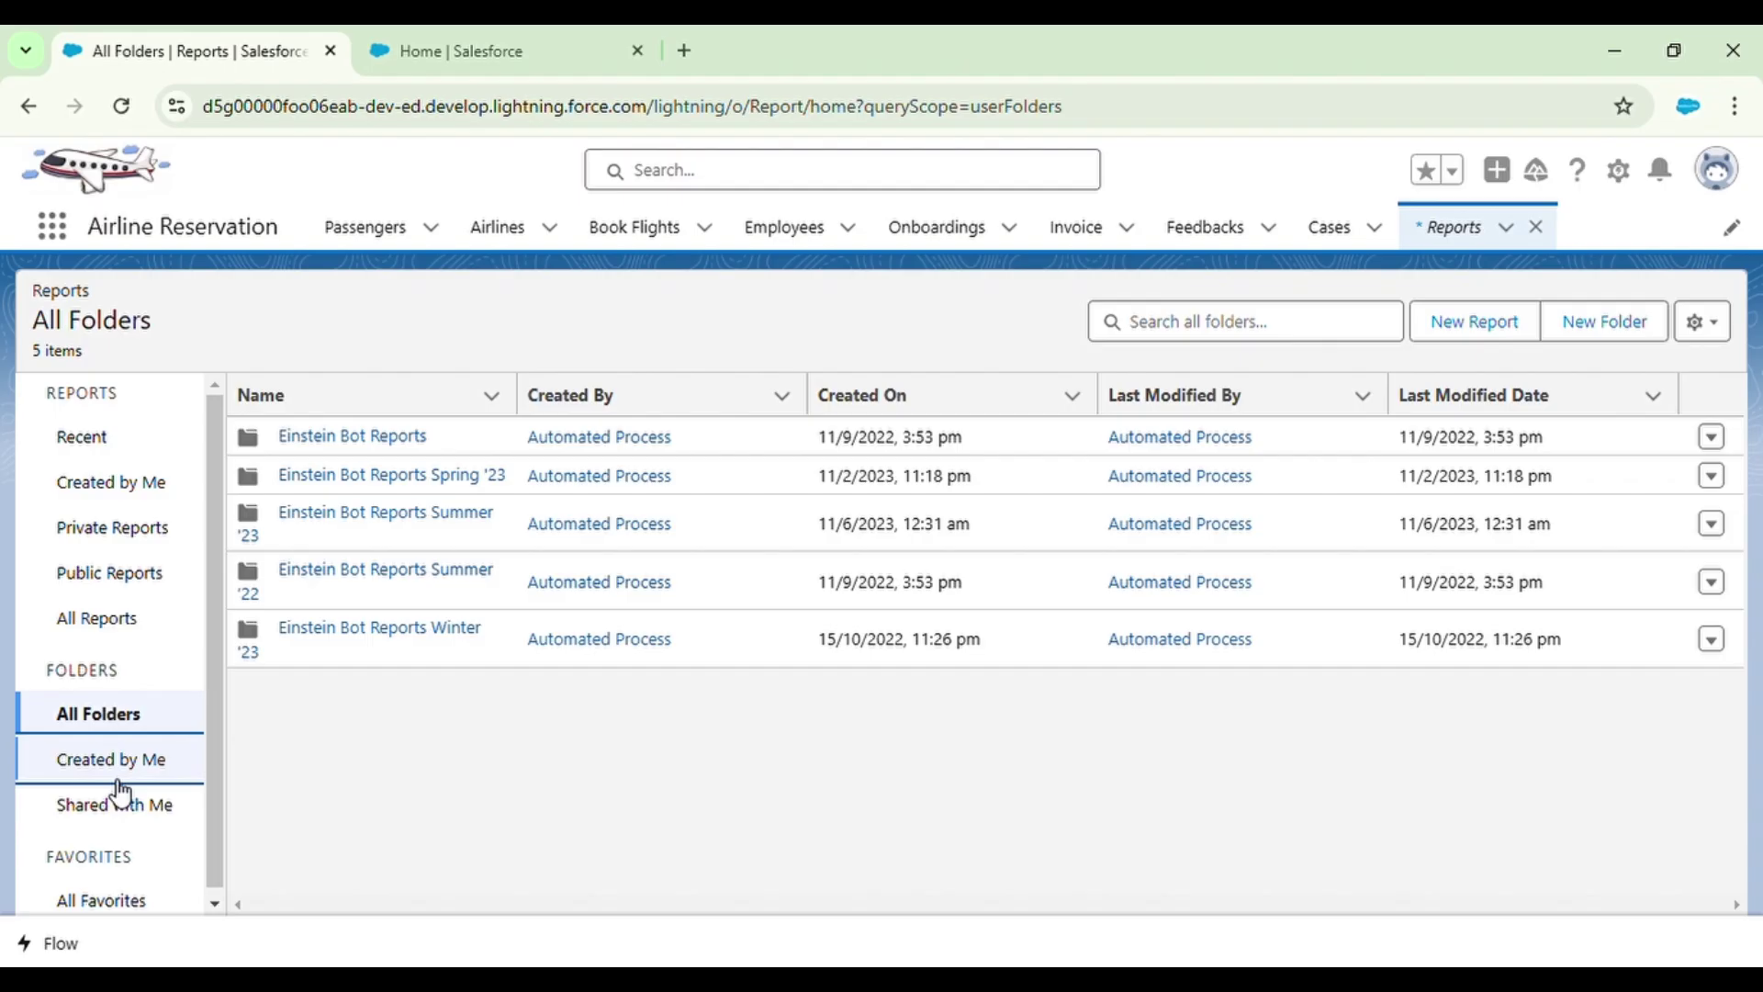
click(117, 776)
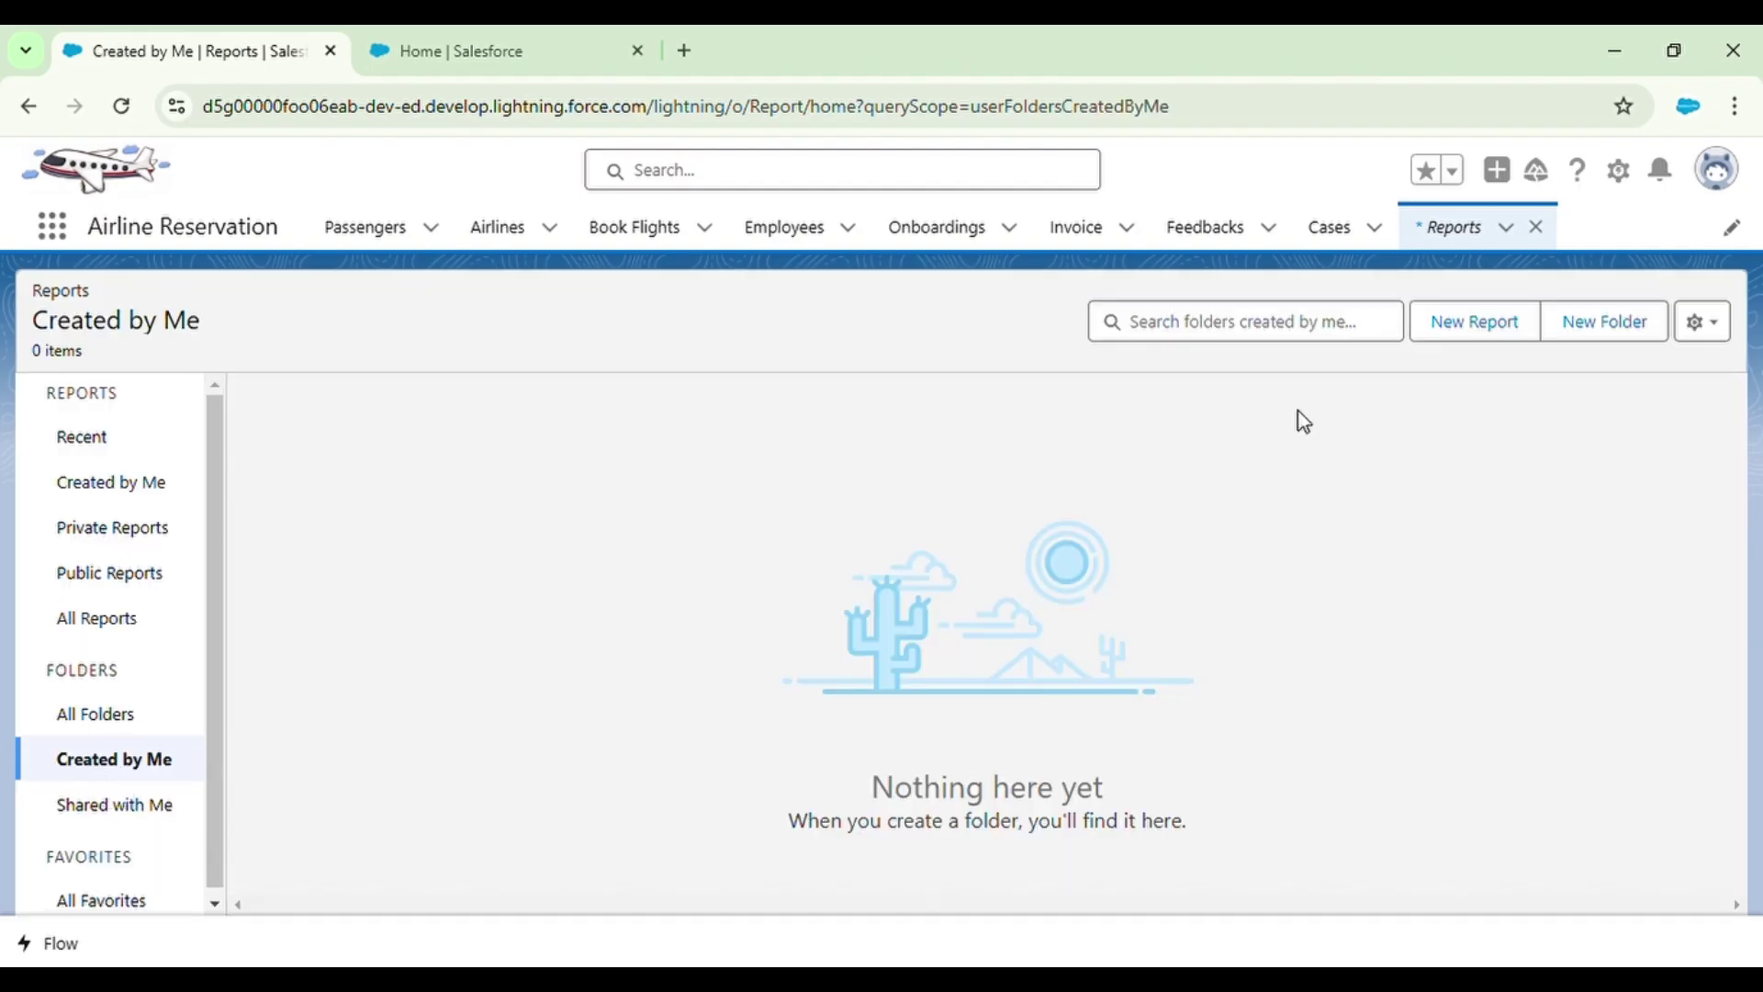
Create a report folder labelled "Airline Reports" and save it.
click(1642, 321)
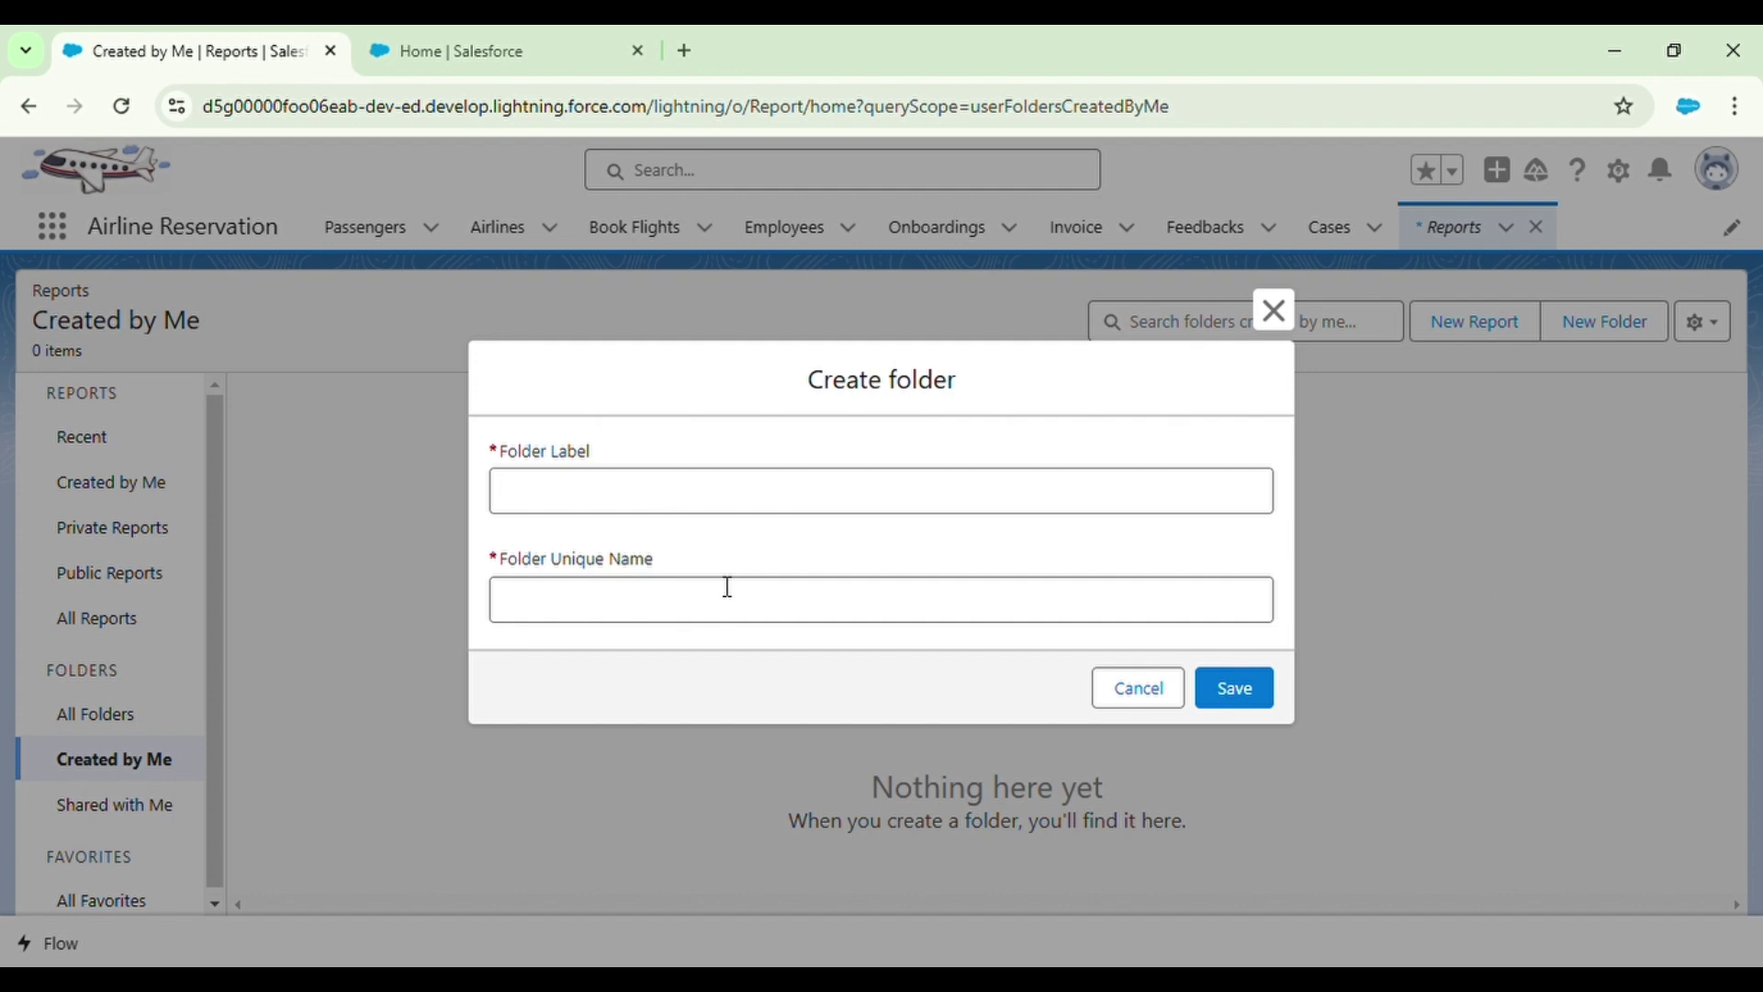
click(596, 511)
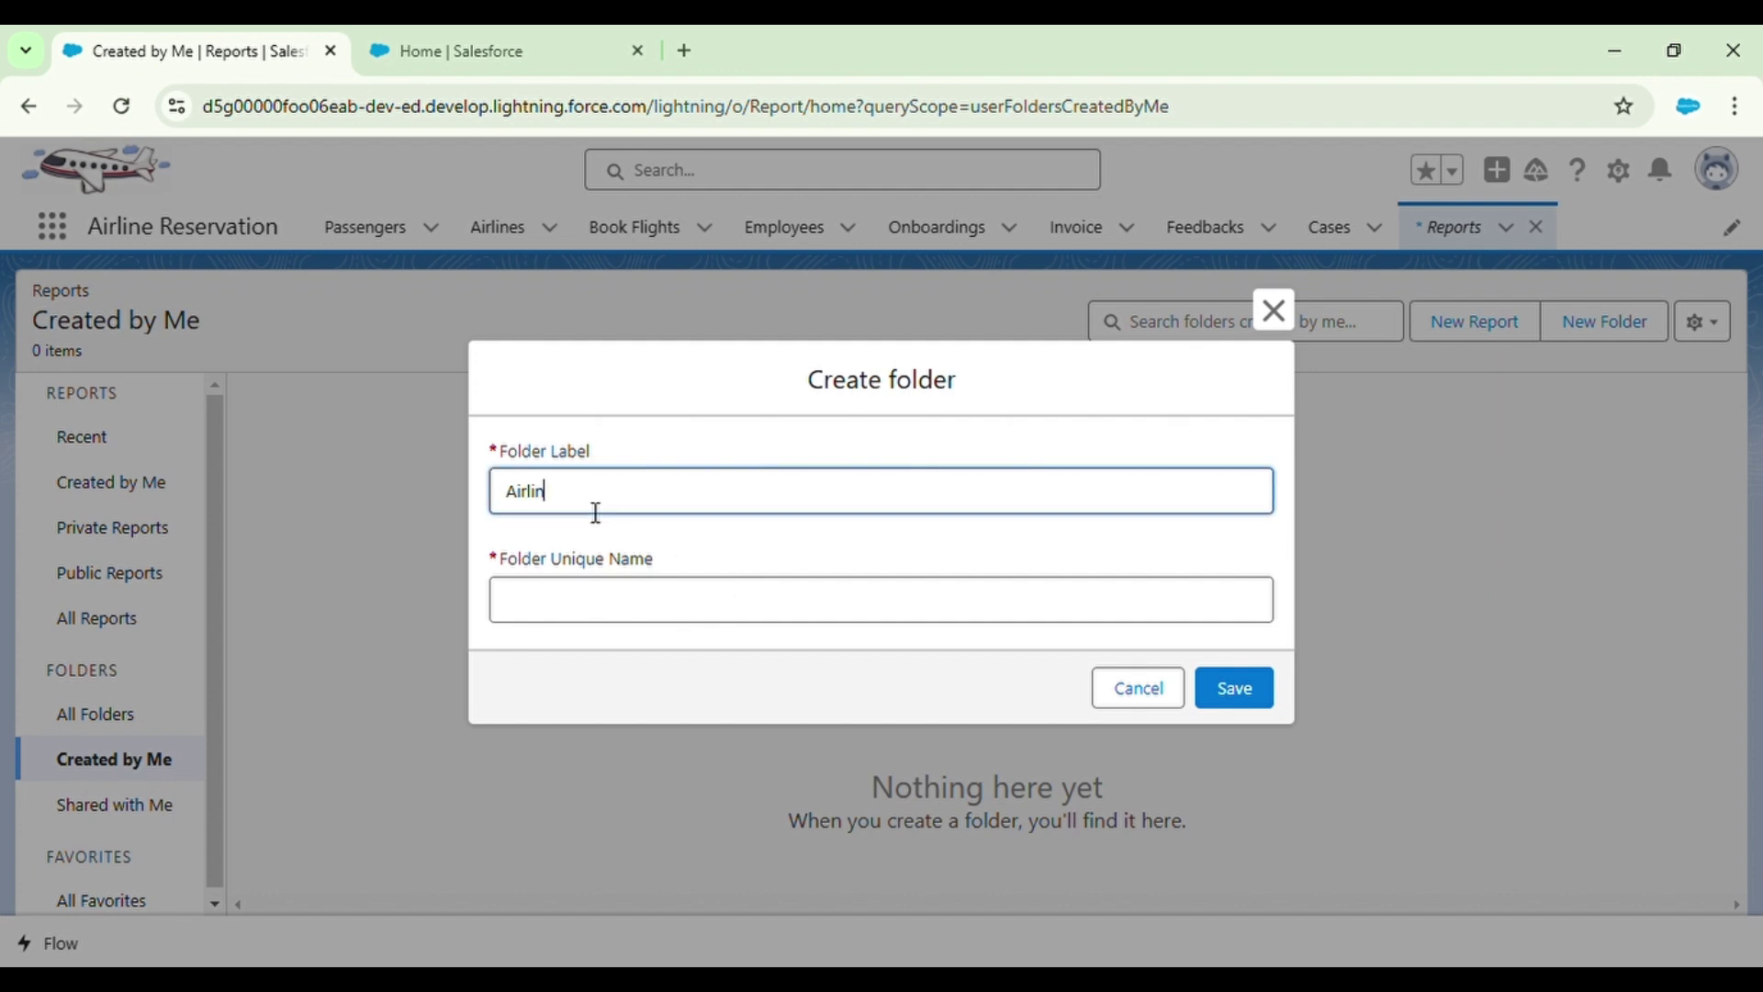
text(Airline Re)
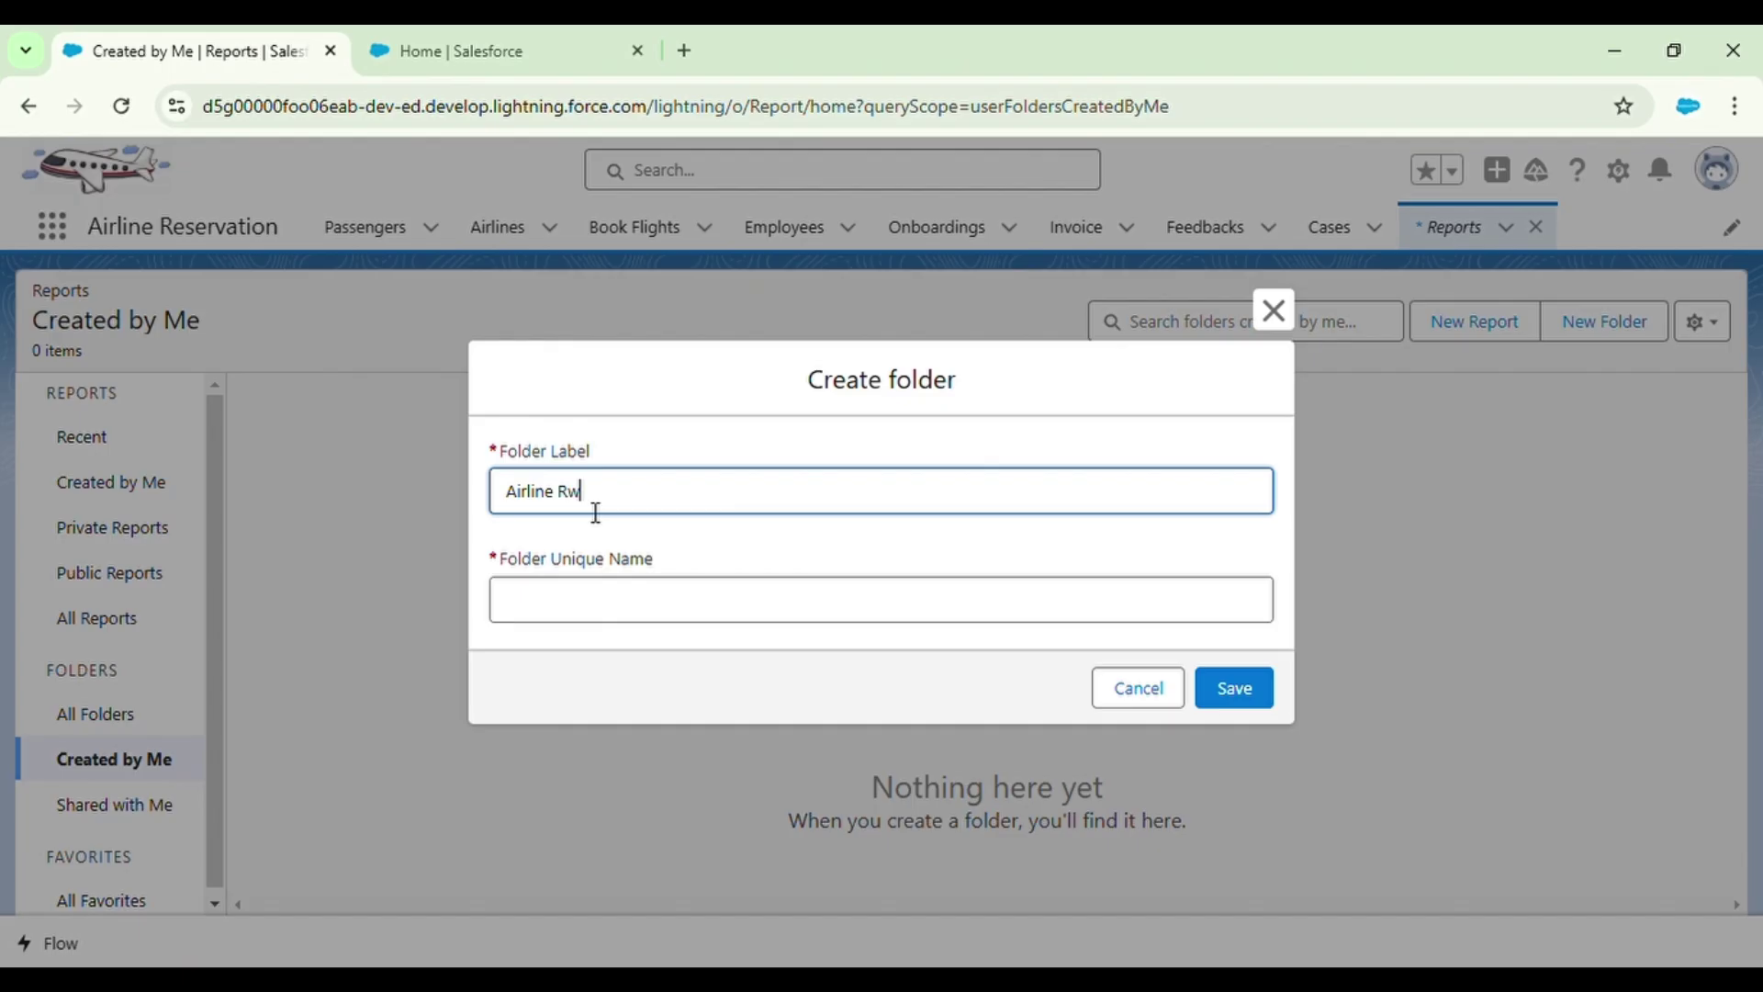
key(BackSpace)
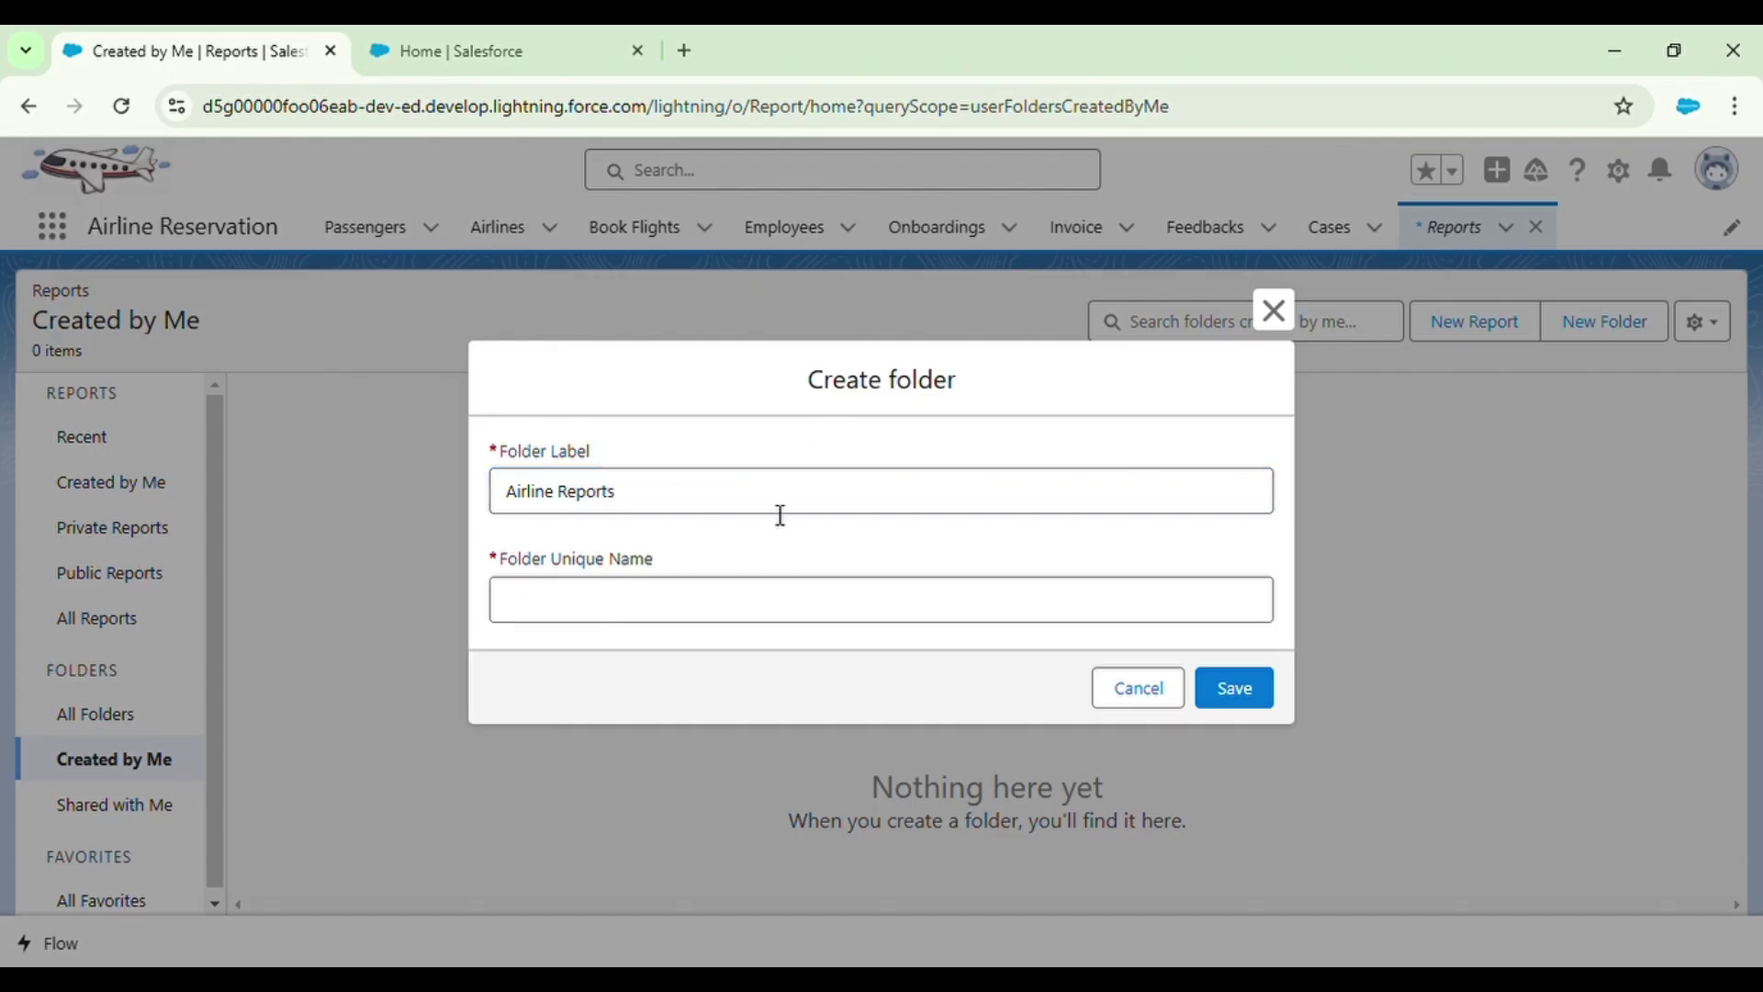
key(Tab)
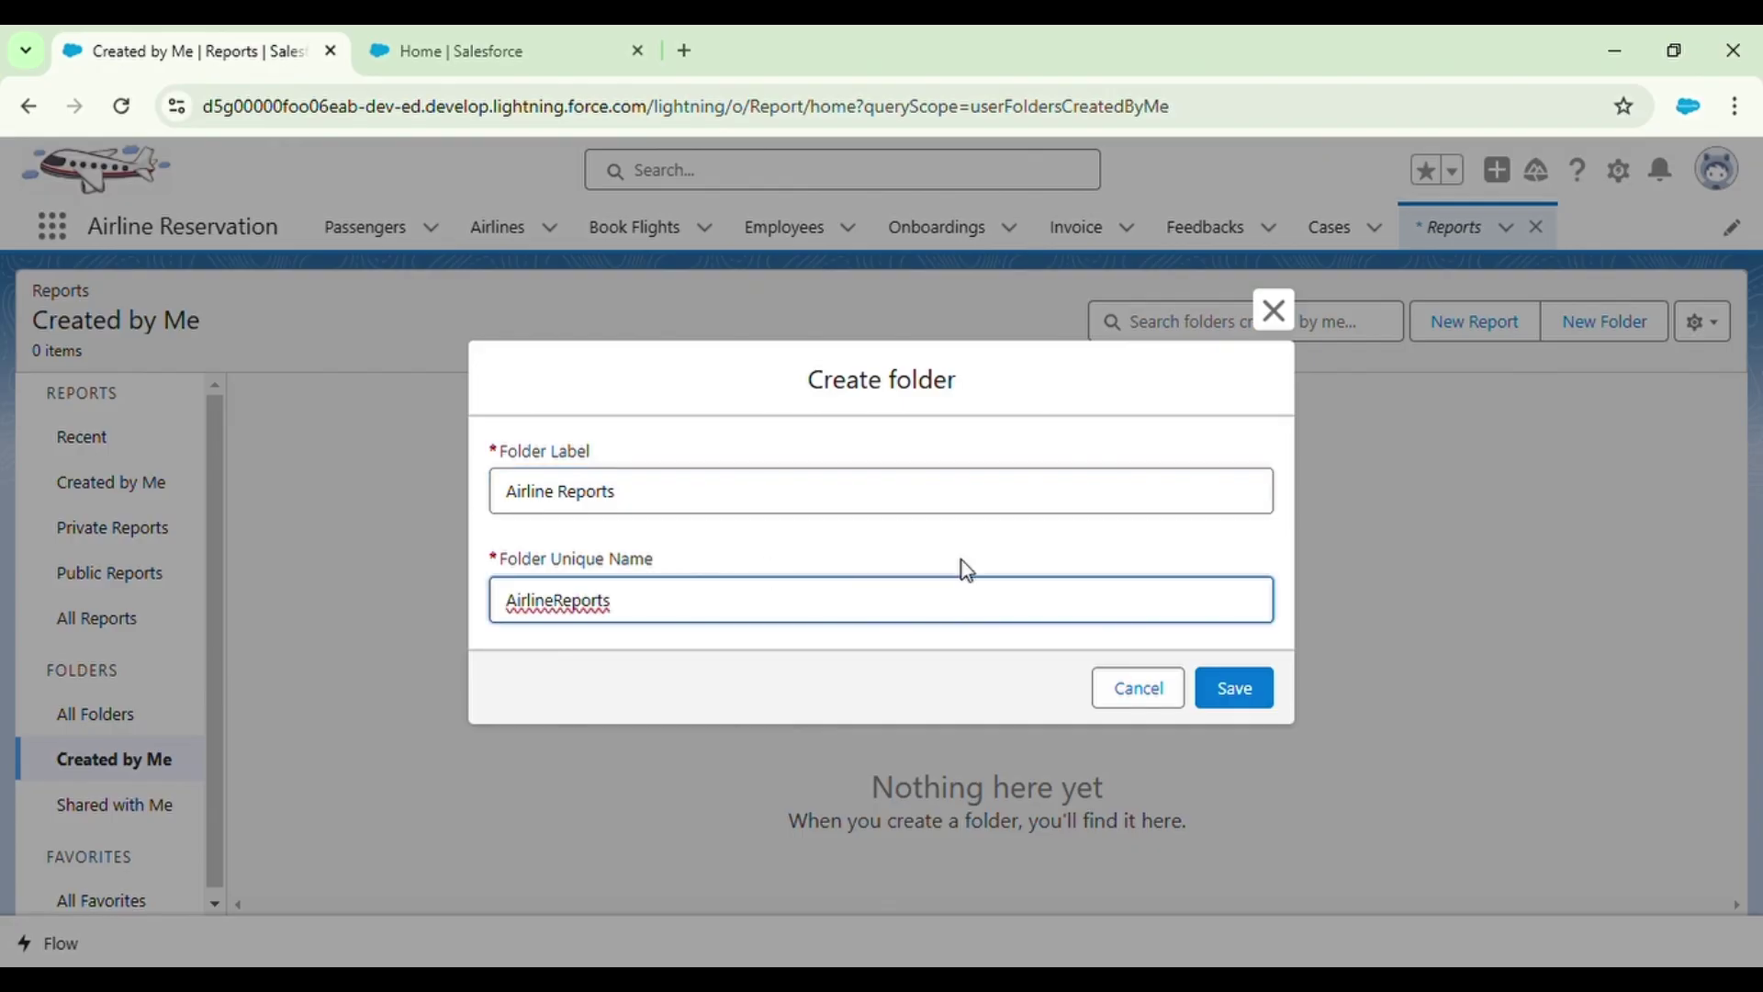
click(1242, 671)
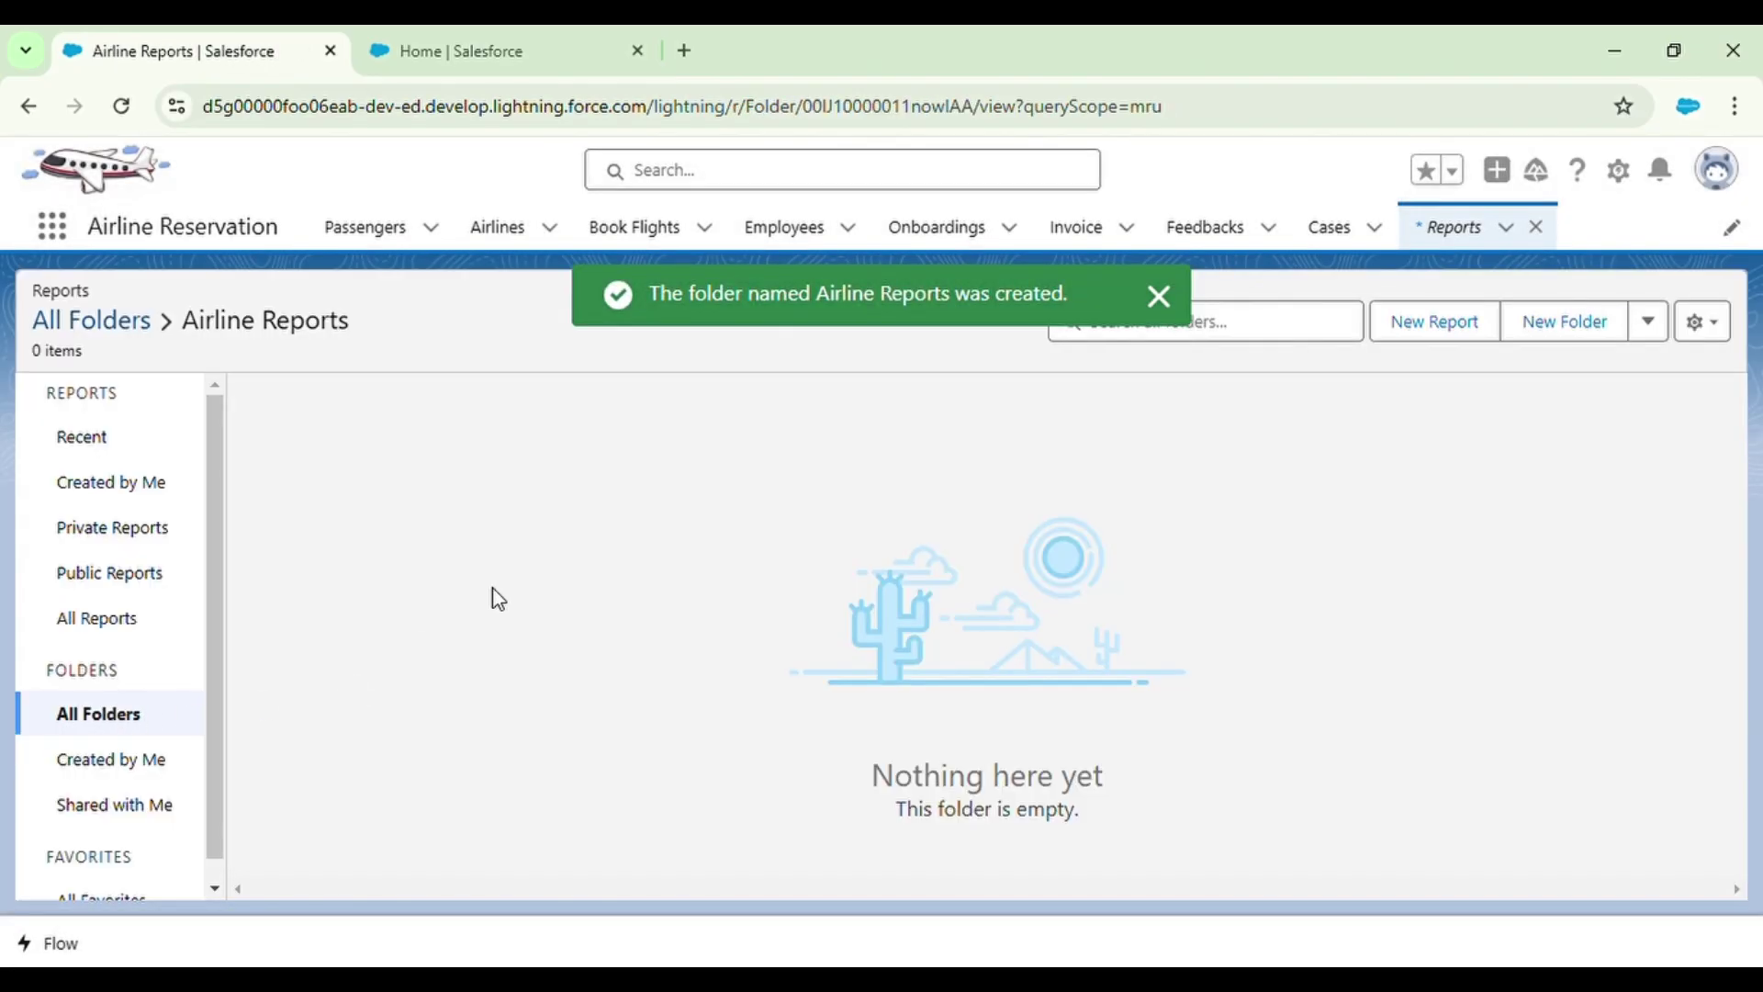
Check where the new folder is listed among all folders, own folders and shared folders, ending on all folders.
click(114, 725)
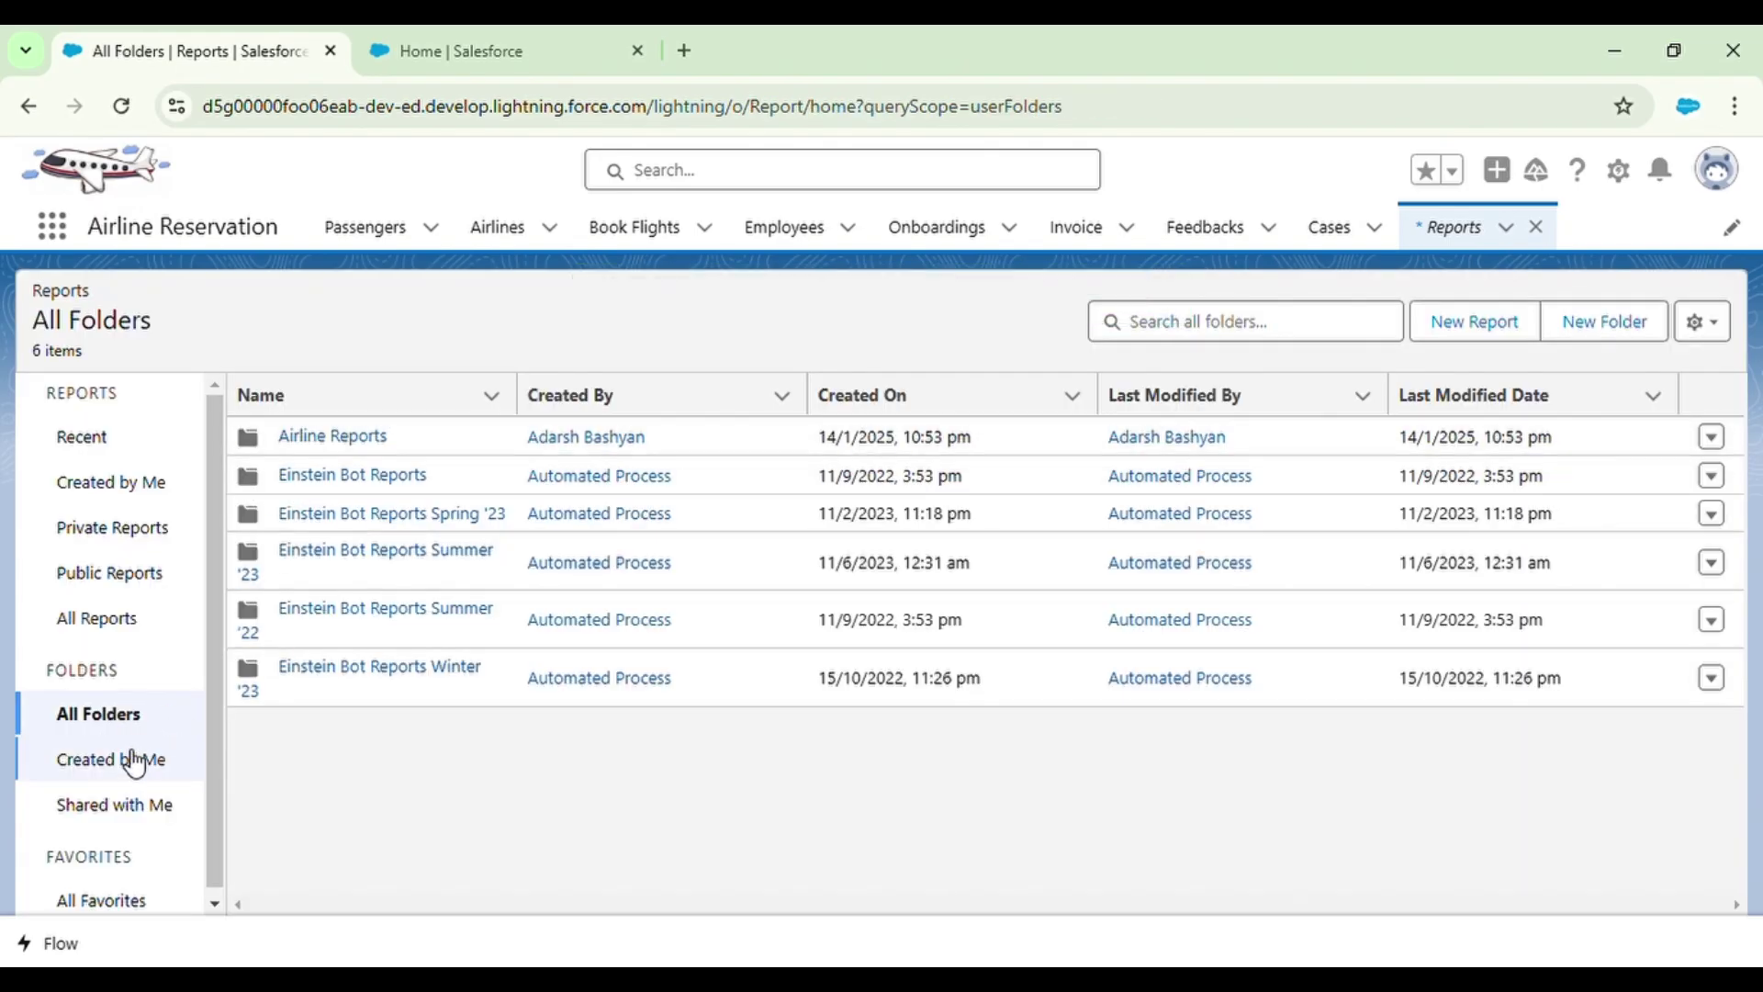
click(135, 765)
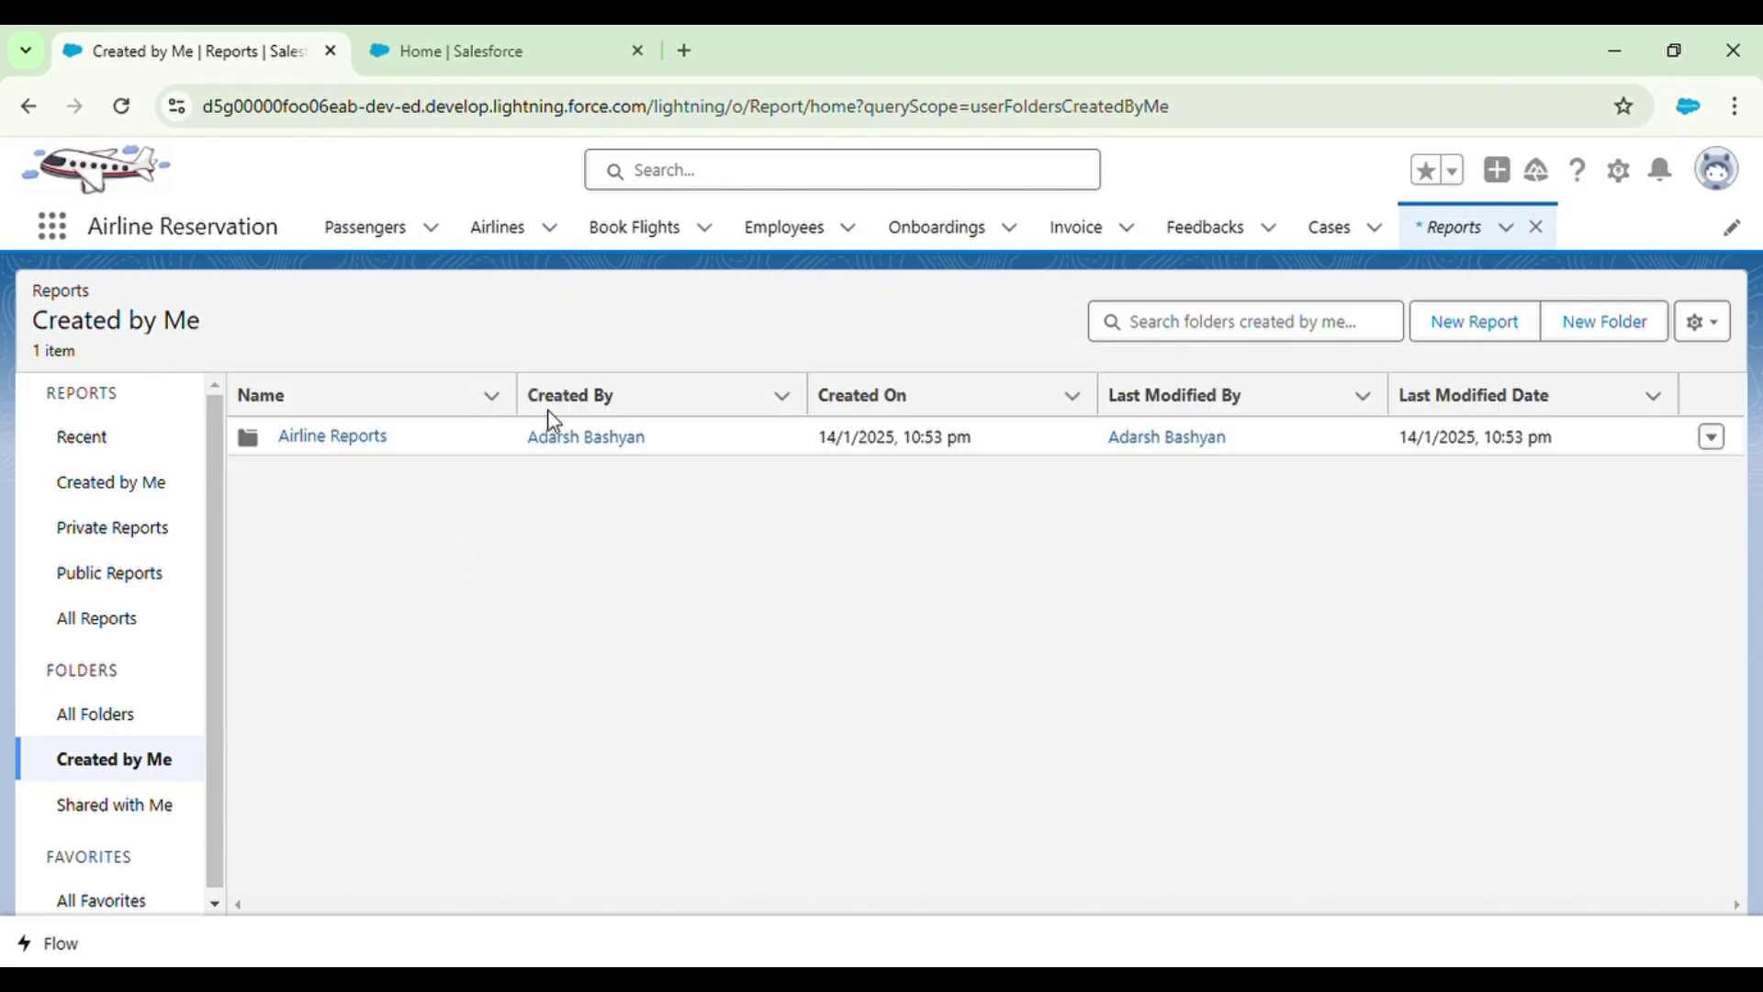
click(130, 799)
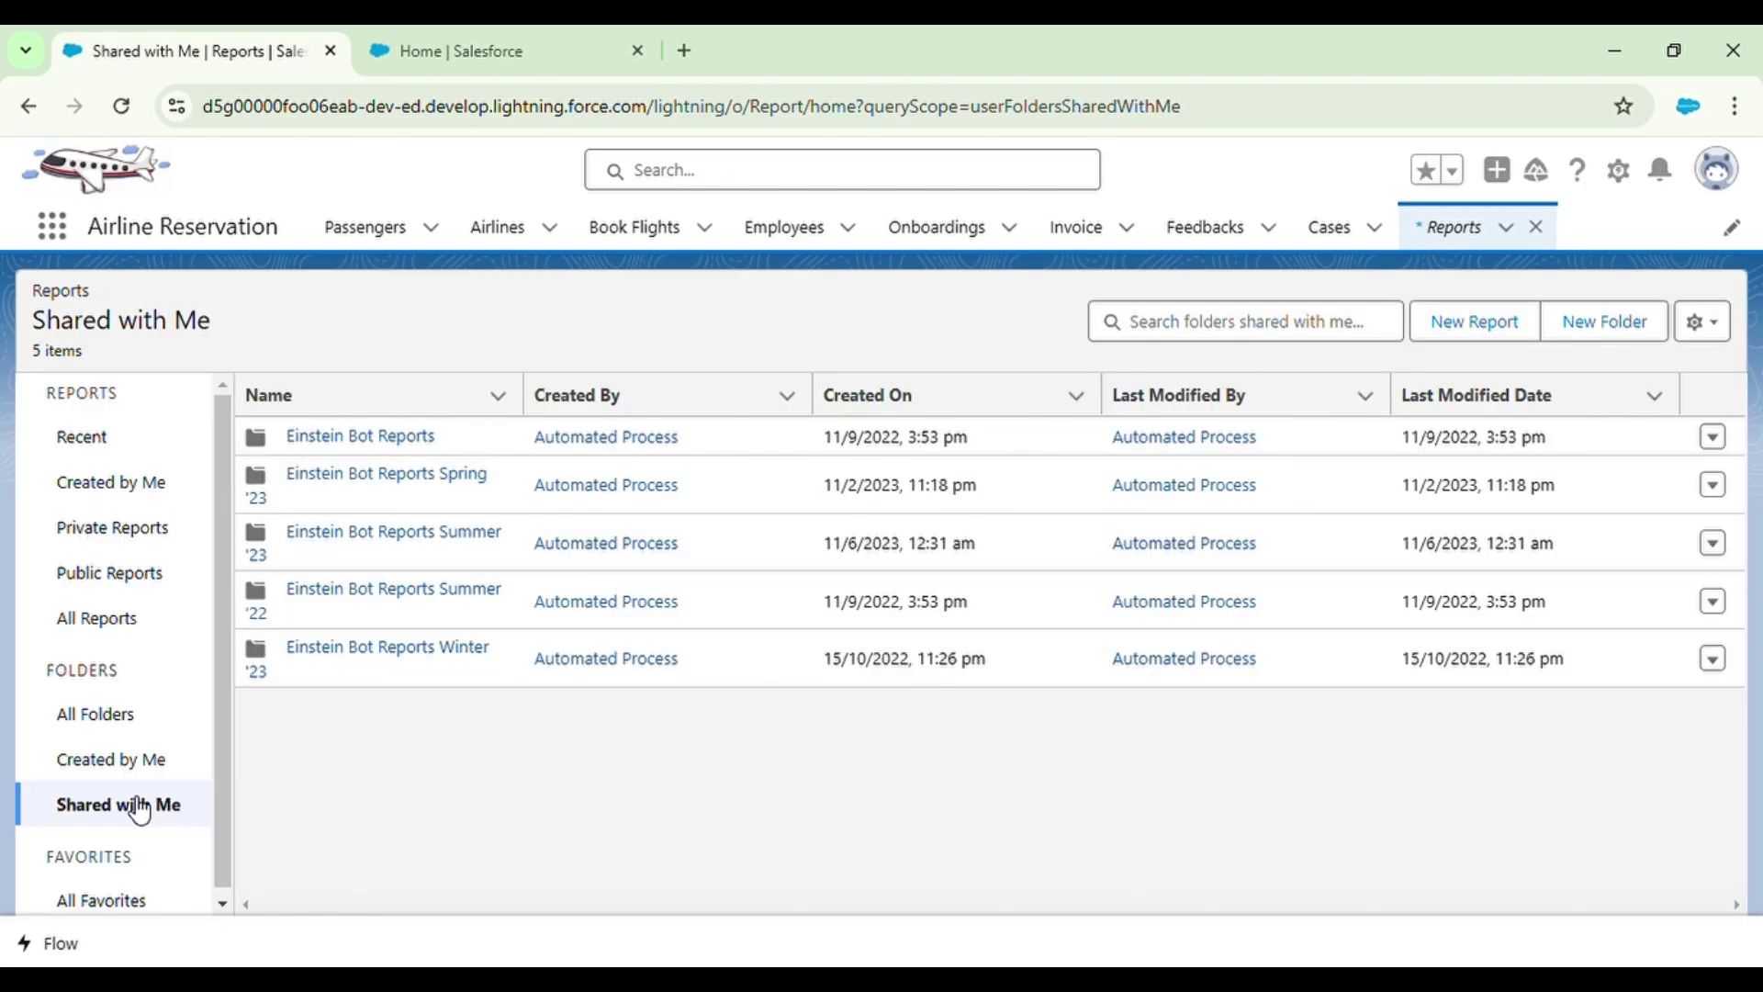
click(107, 722)
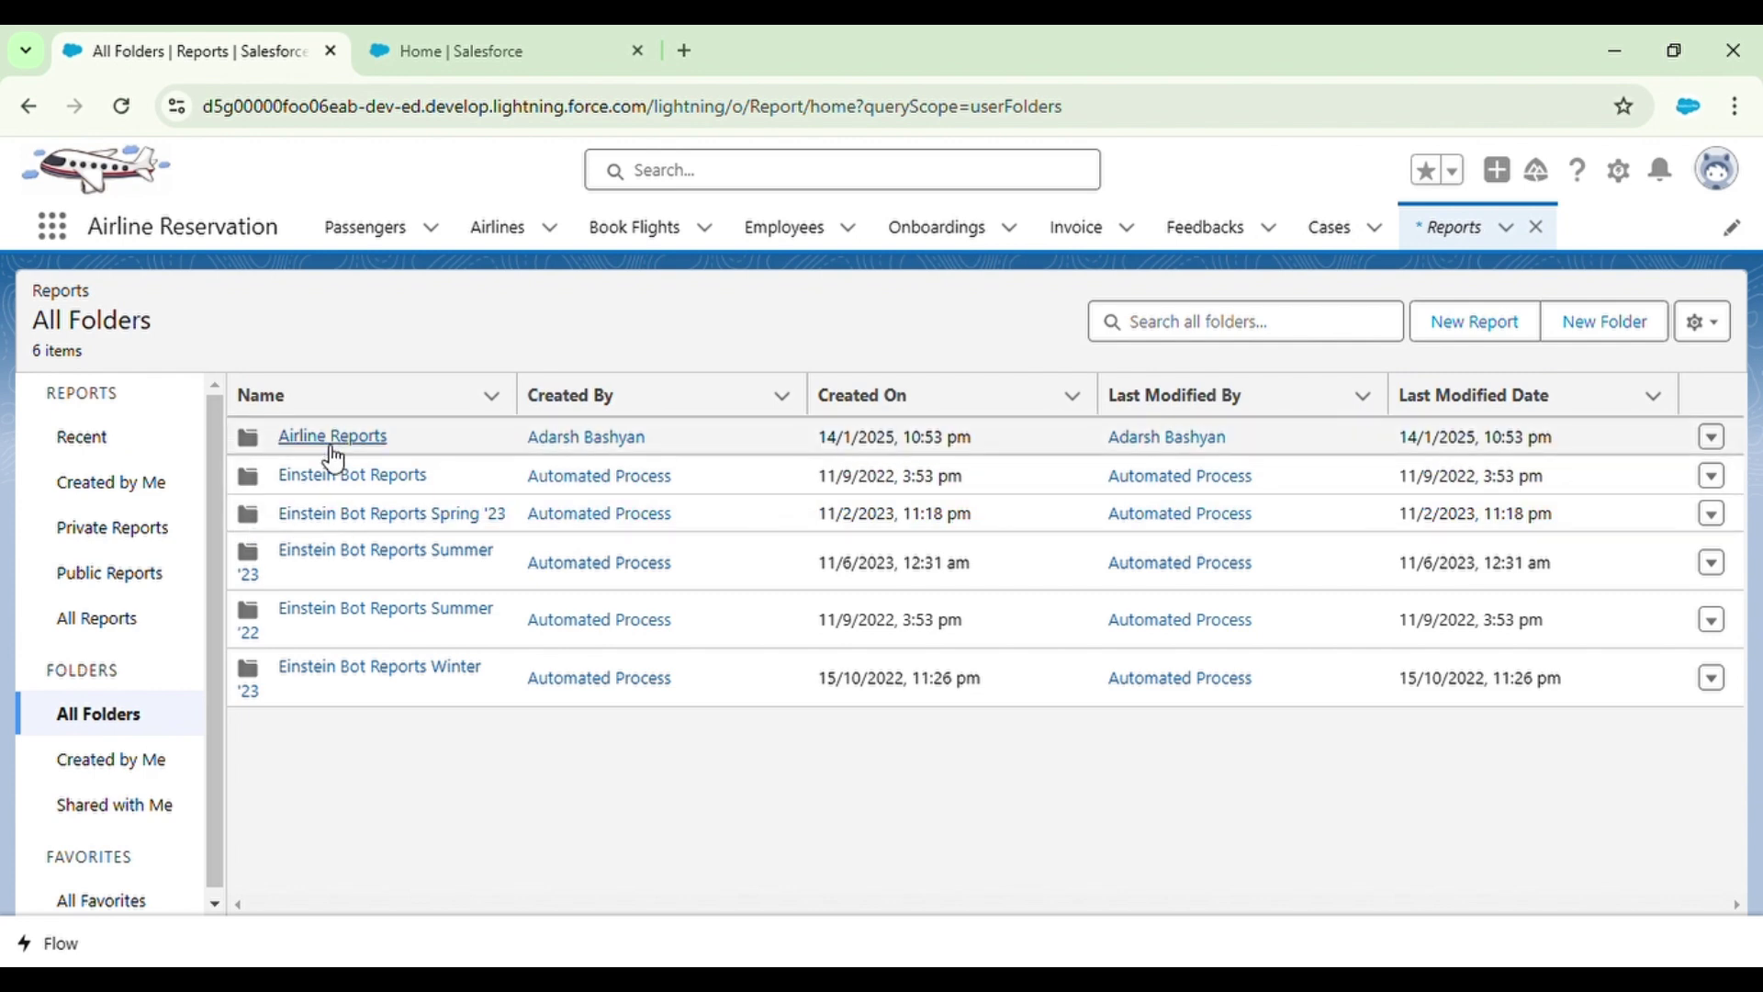
Start a new report in the Airline Reports folder, examine the available standard and custom report types, and close the report creation dialog.
click(331, 439)
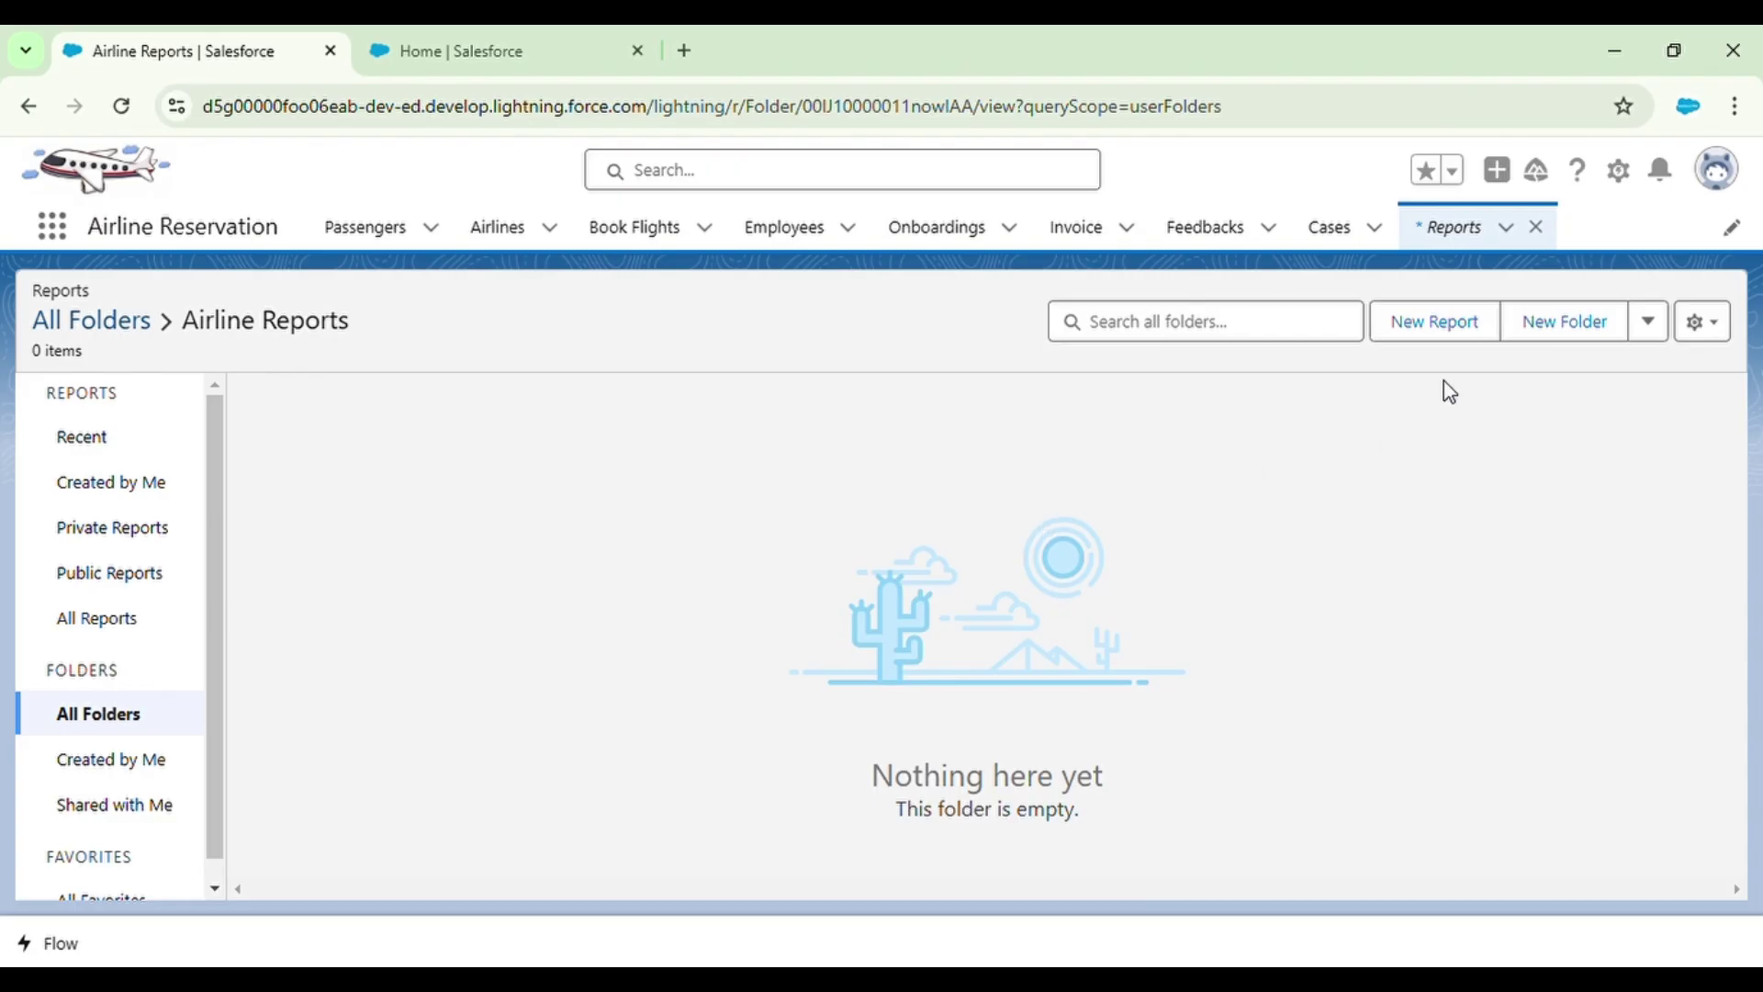
click(1435, 329)
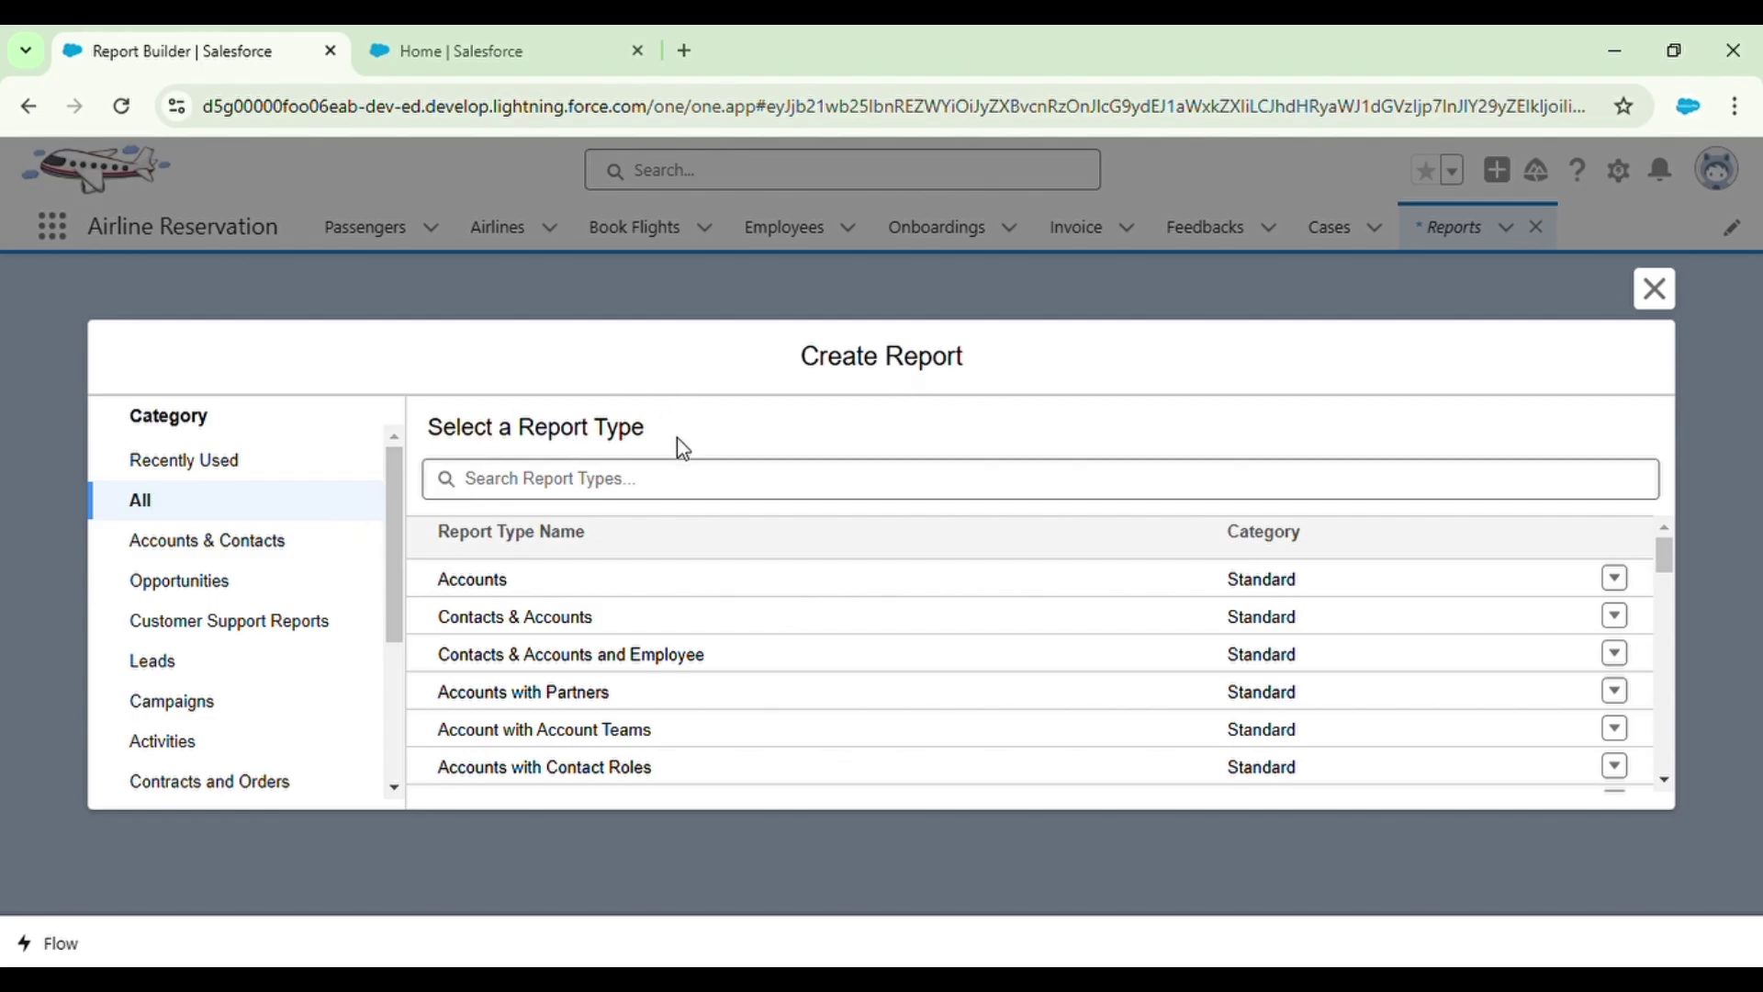
scroll(608, 661, down, 12)
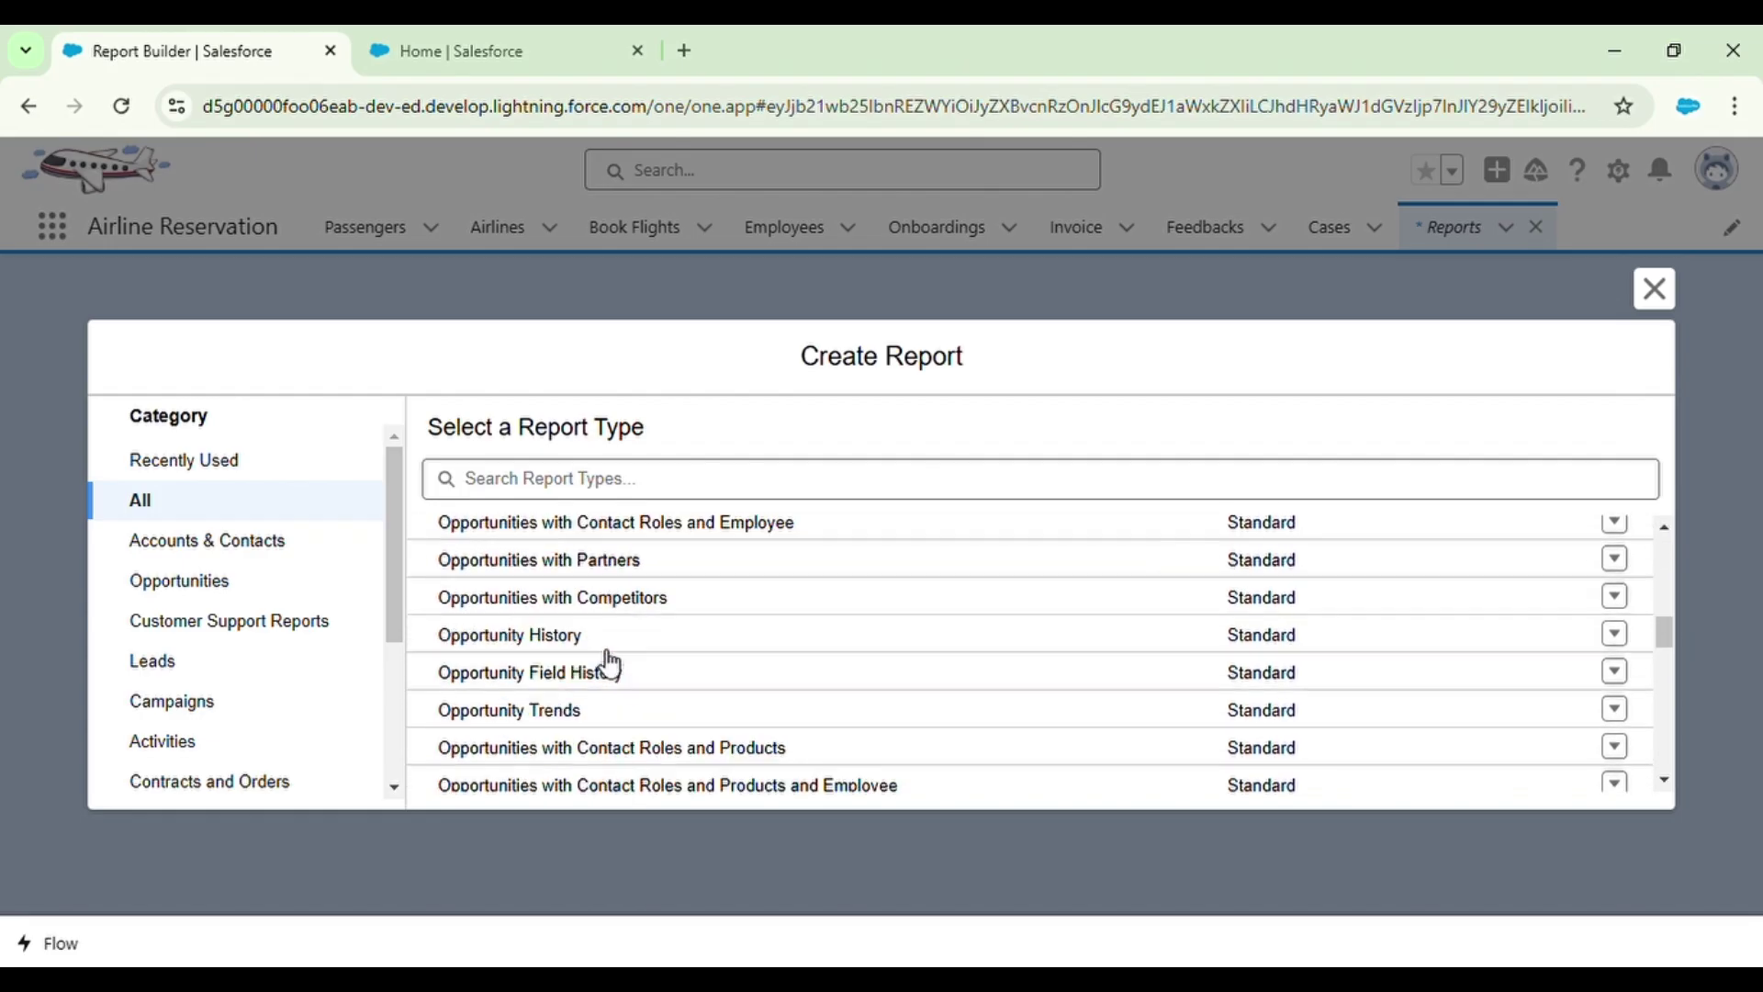
scroll(604, 662, down, 15)
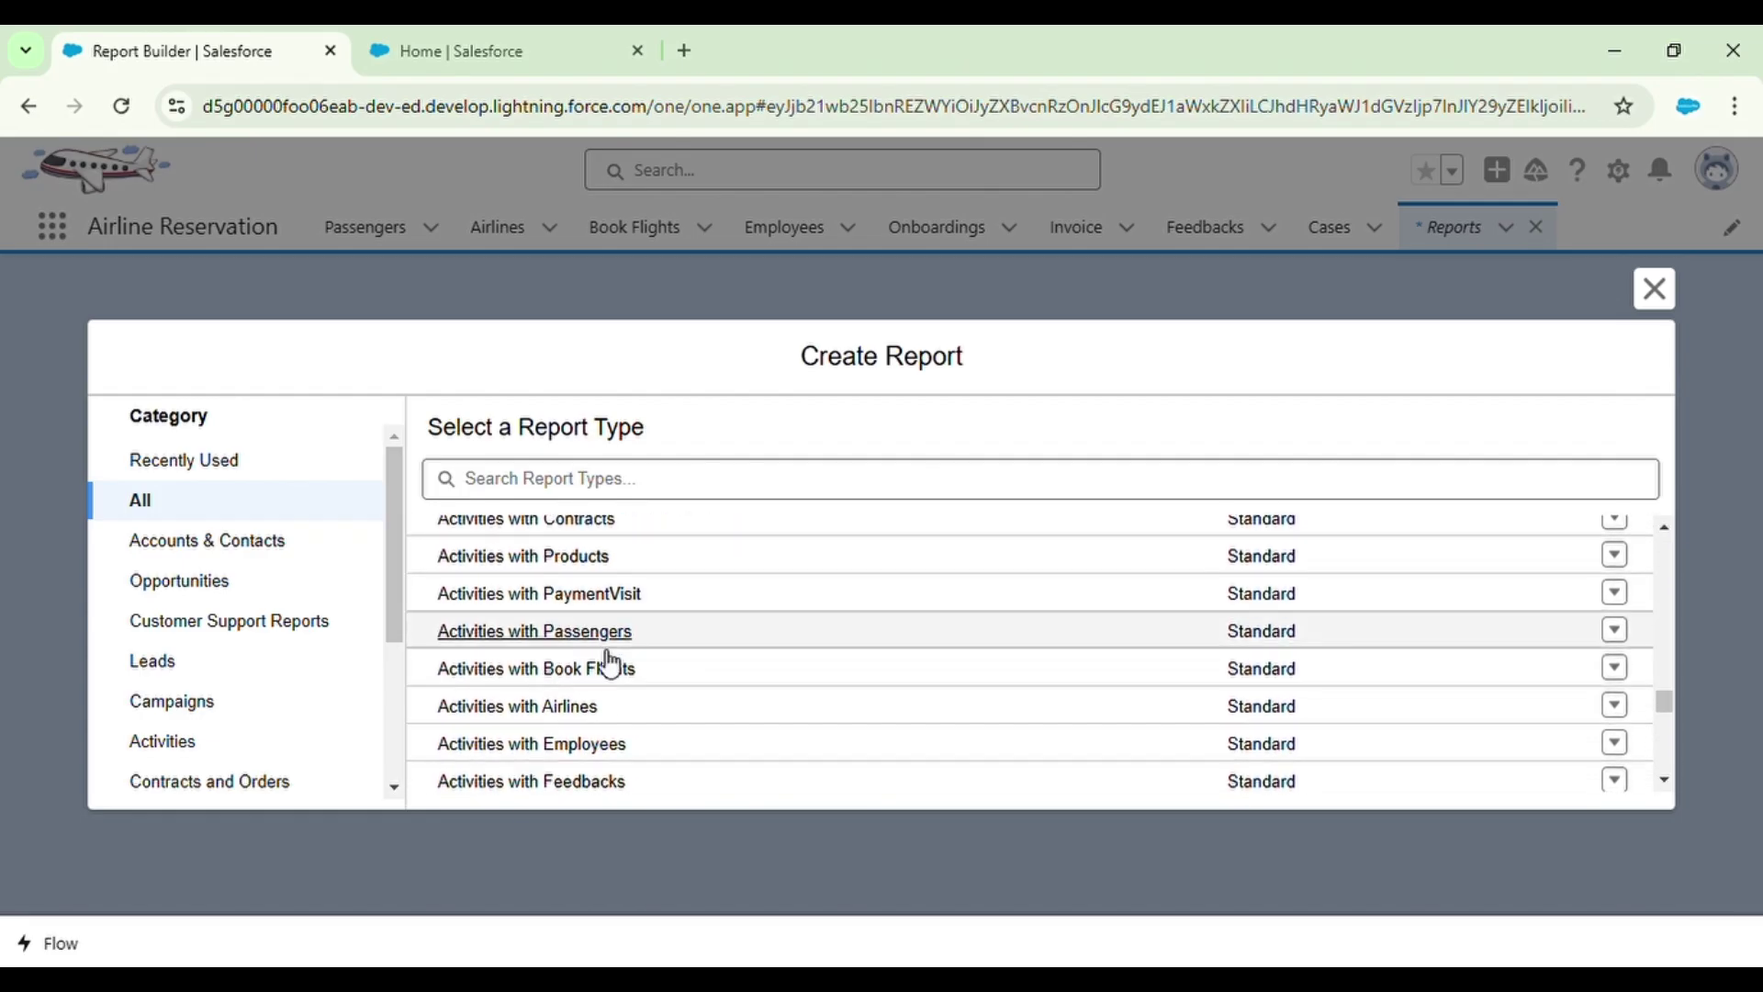
scroll(606, 659, up, 20)
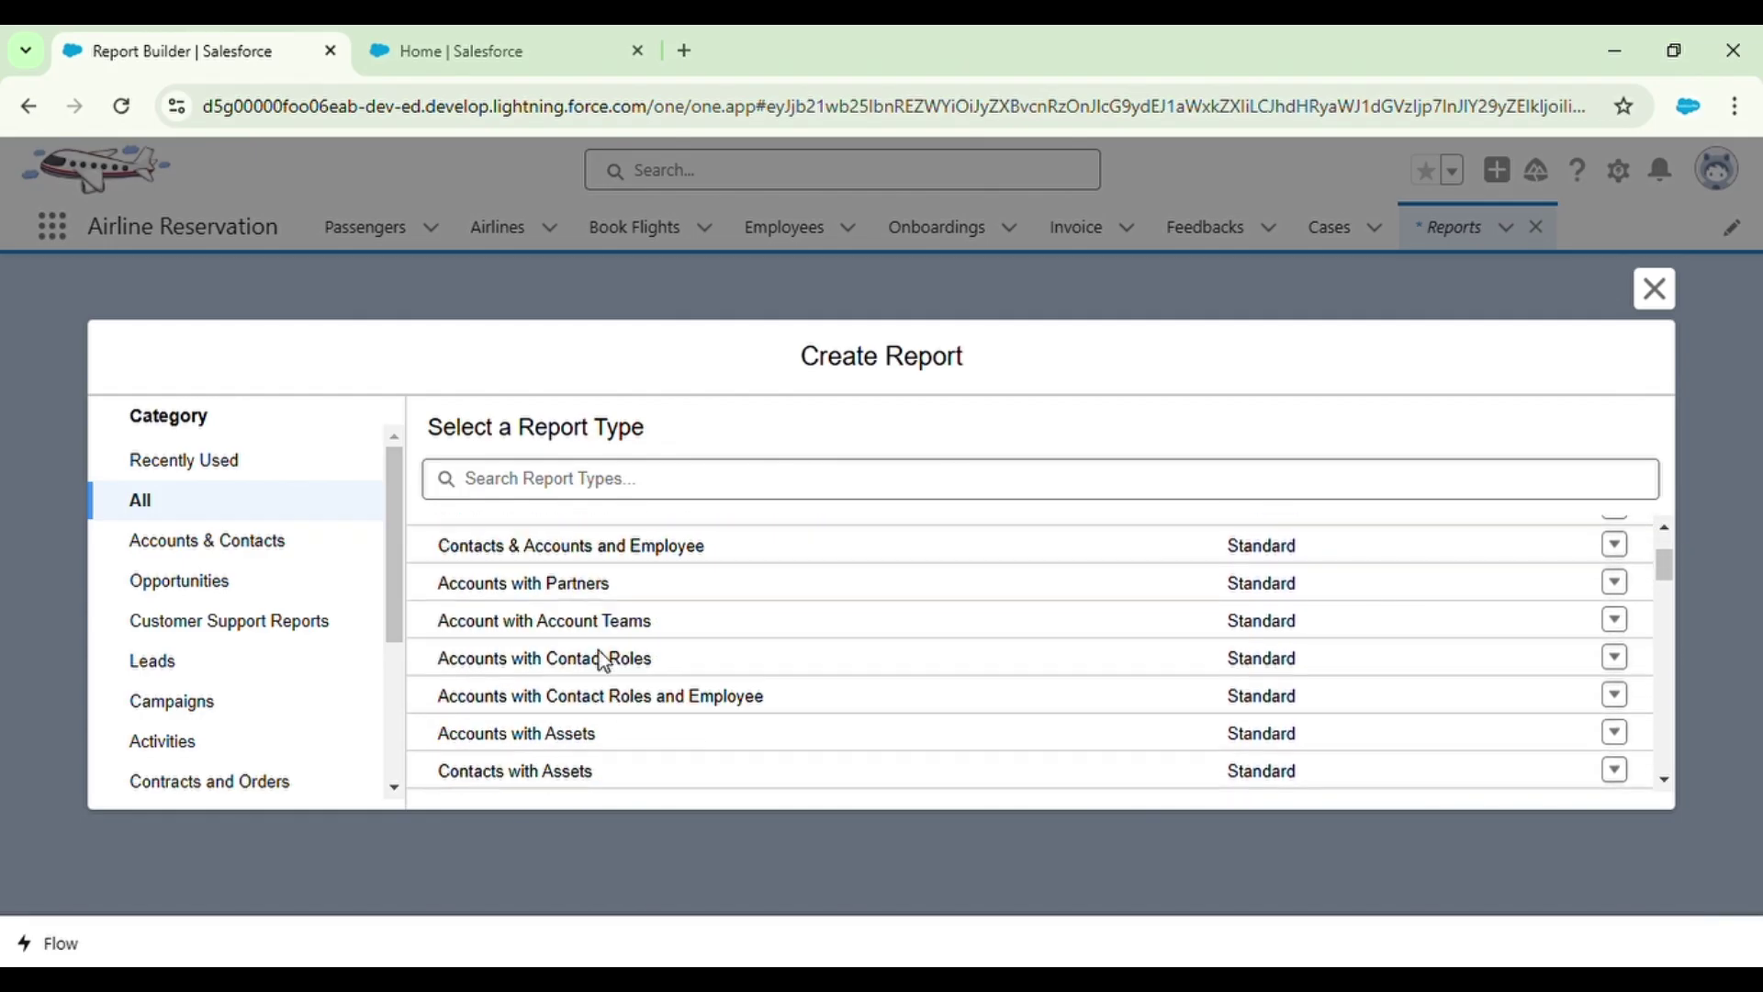
scroll(606, 634, down, 20)
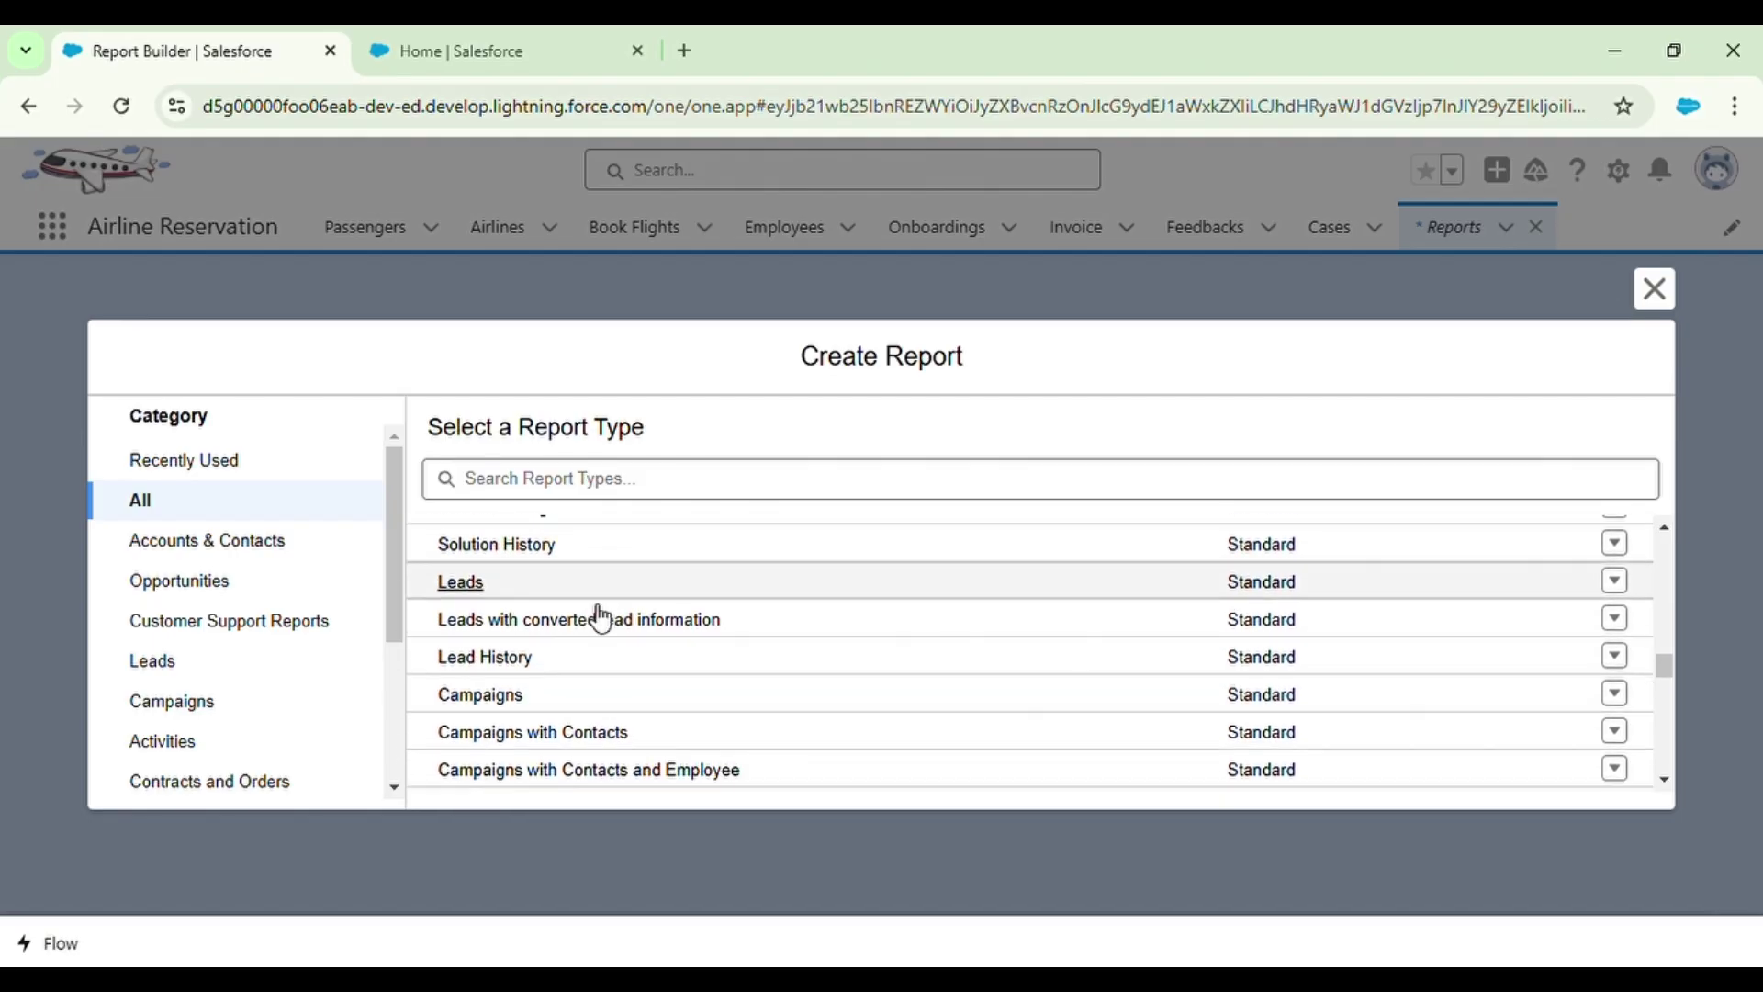
scroll(602, 620, down, 20)
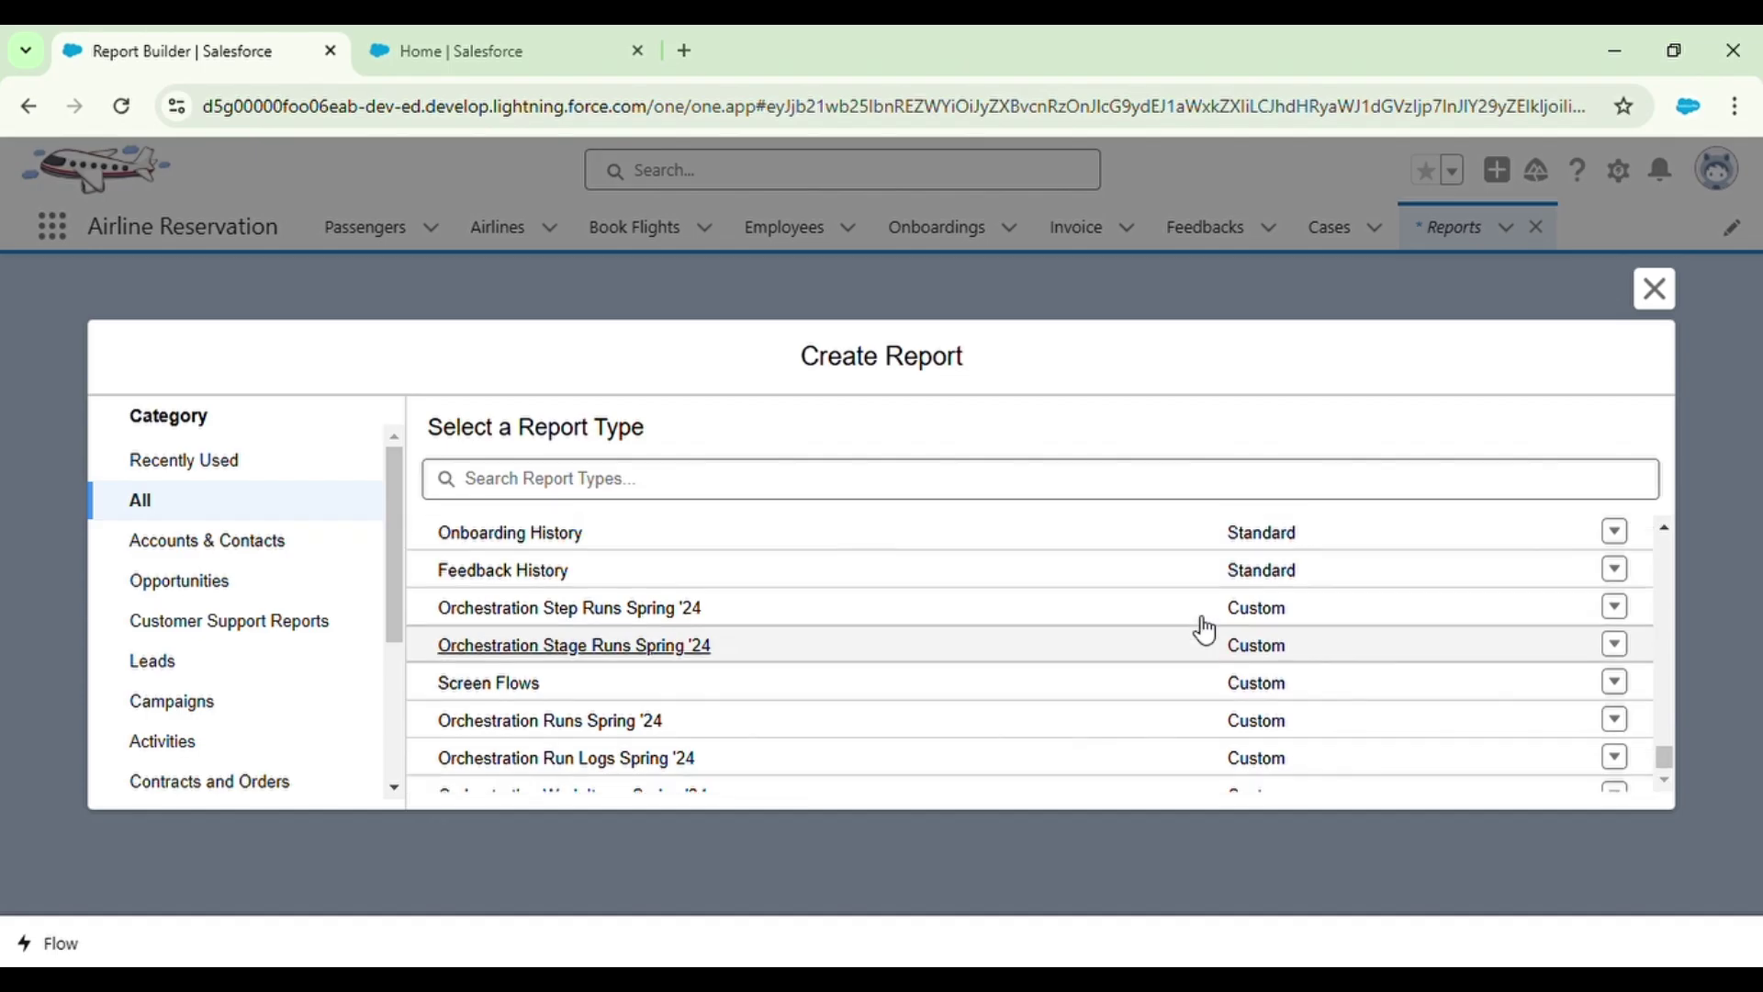
scroll(1194, 624, up, 1)
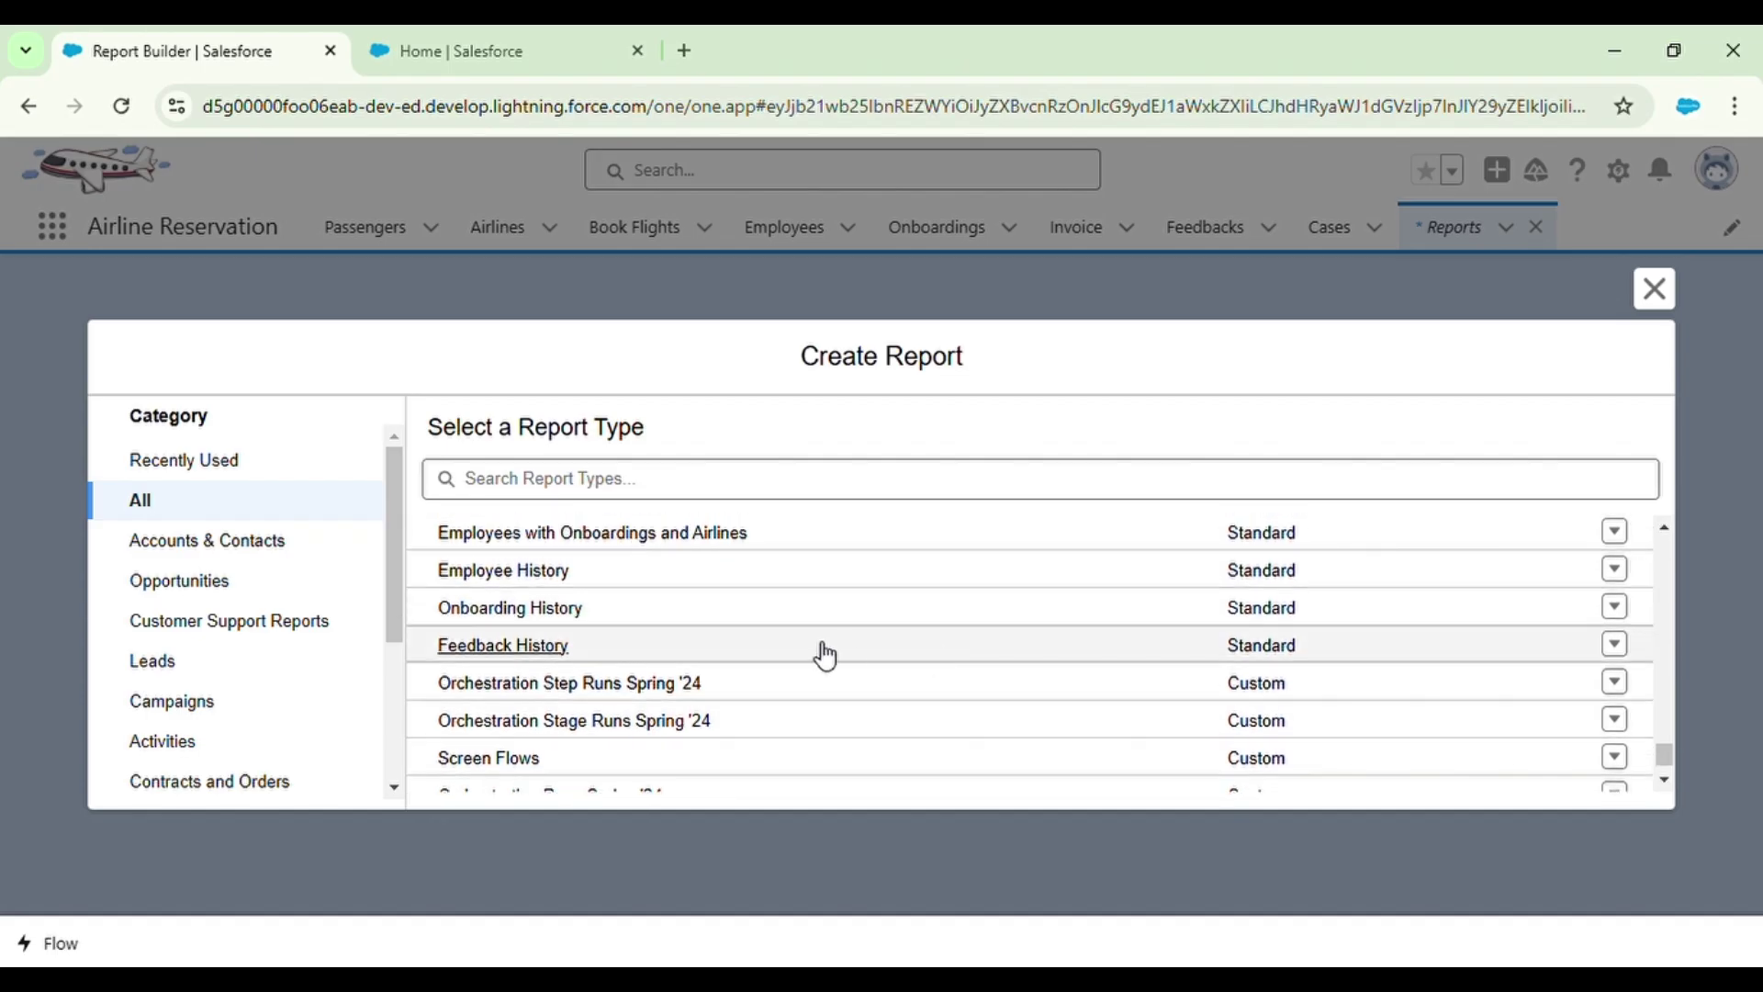
scroll(820, 653, up, 3)
scroll(820, 654, up, 15)
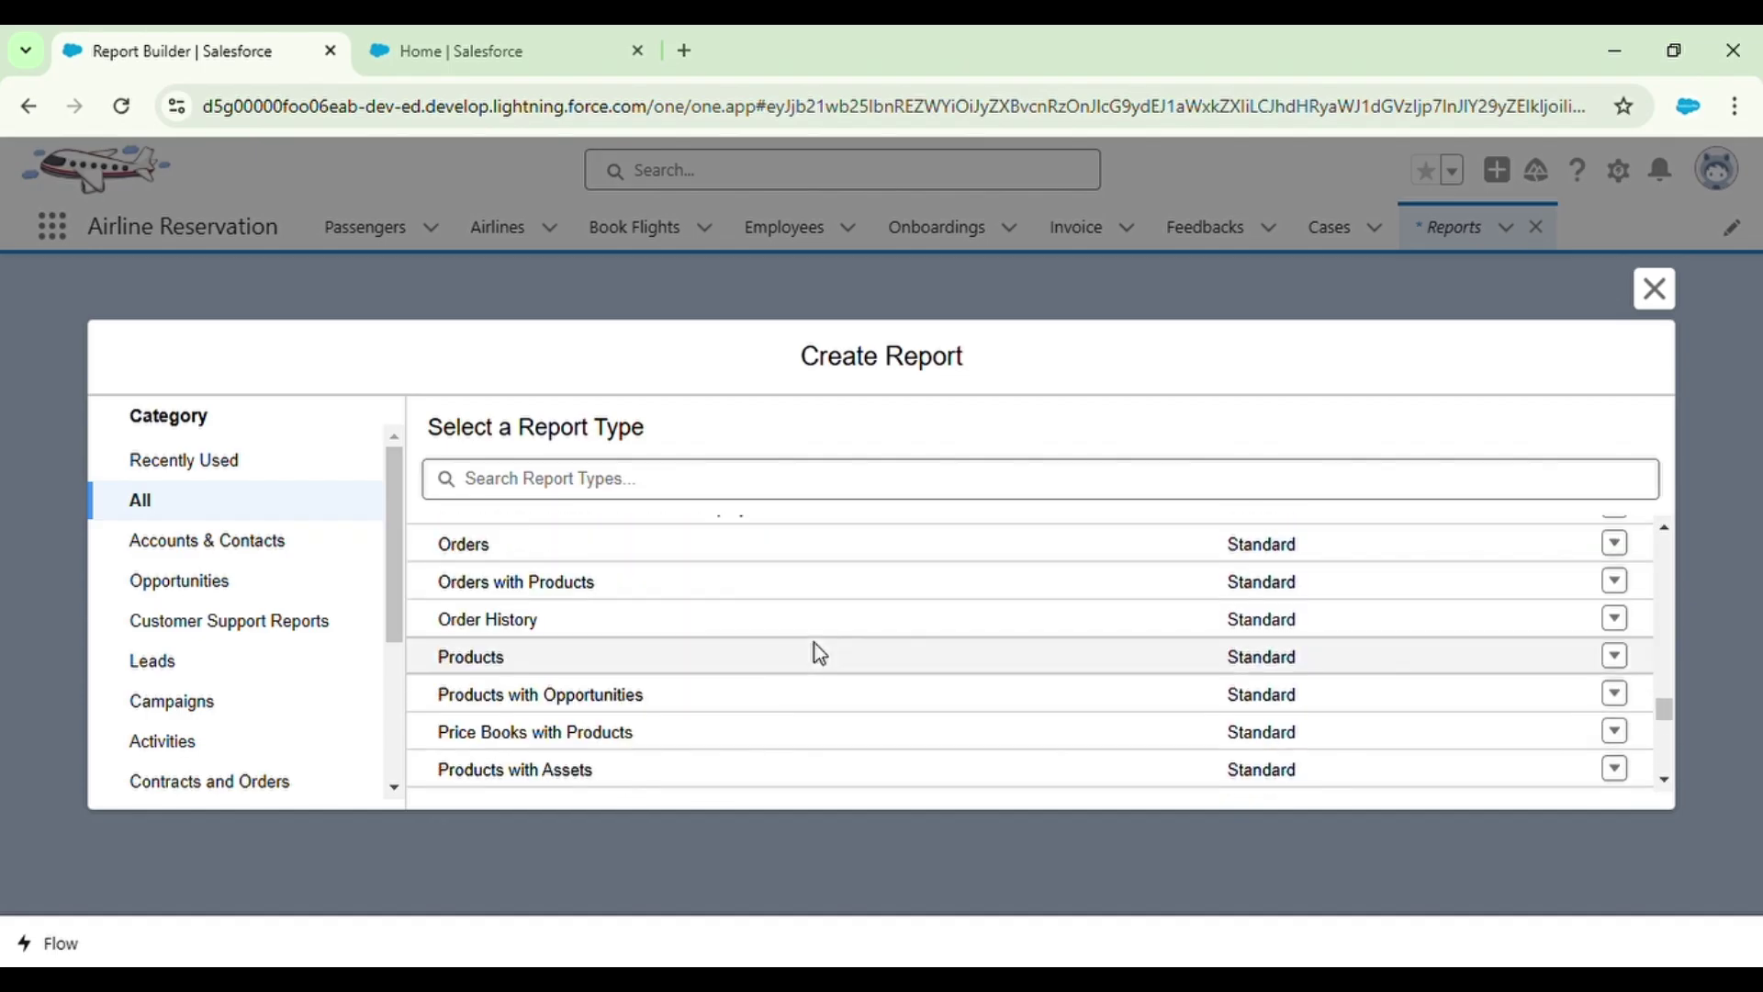
scroll(826, 656, up, 8)
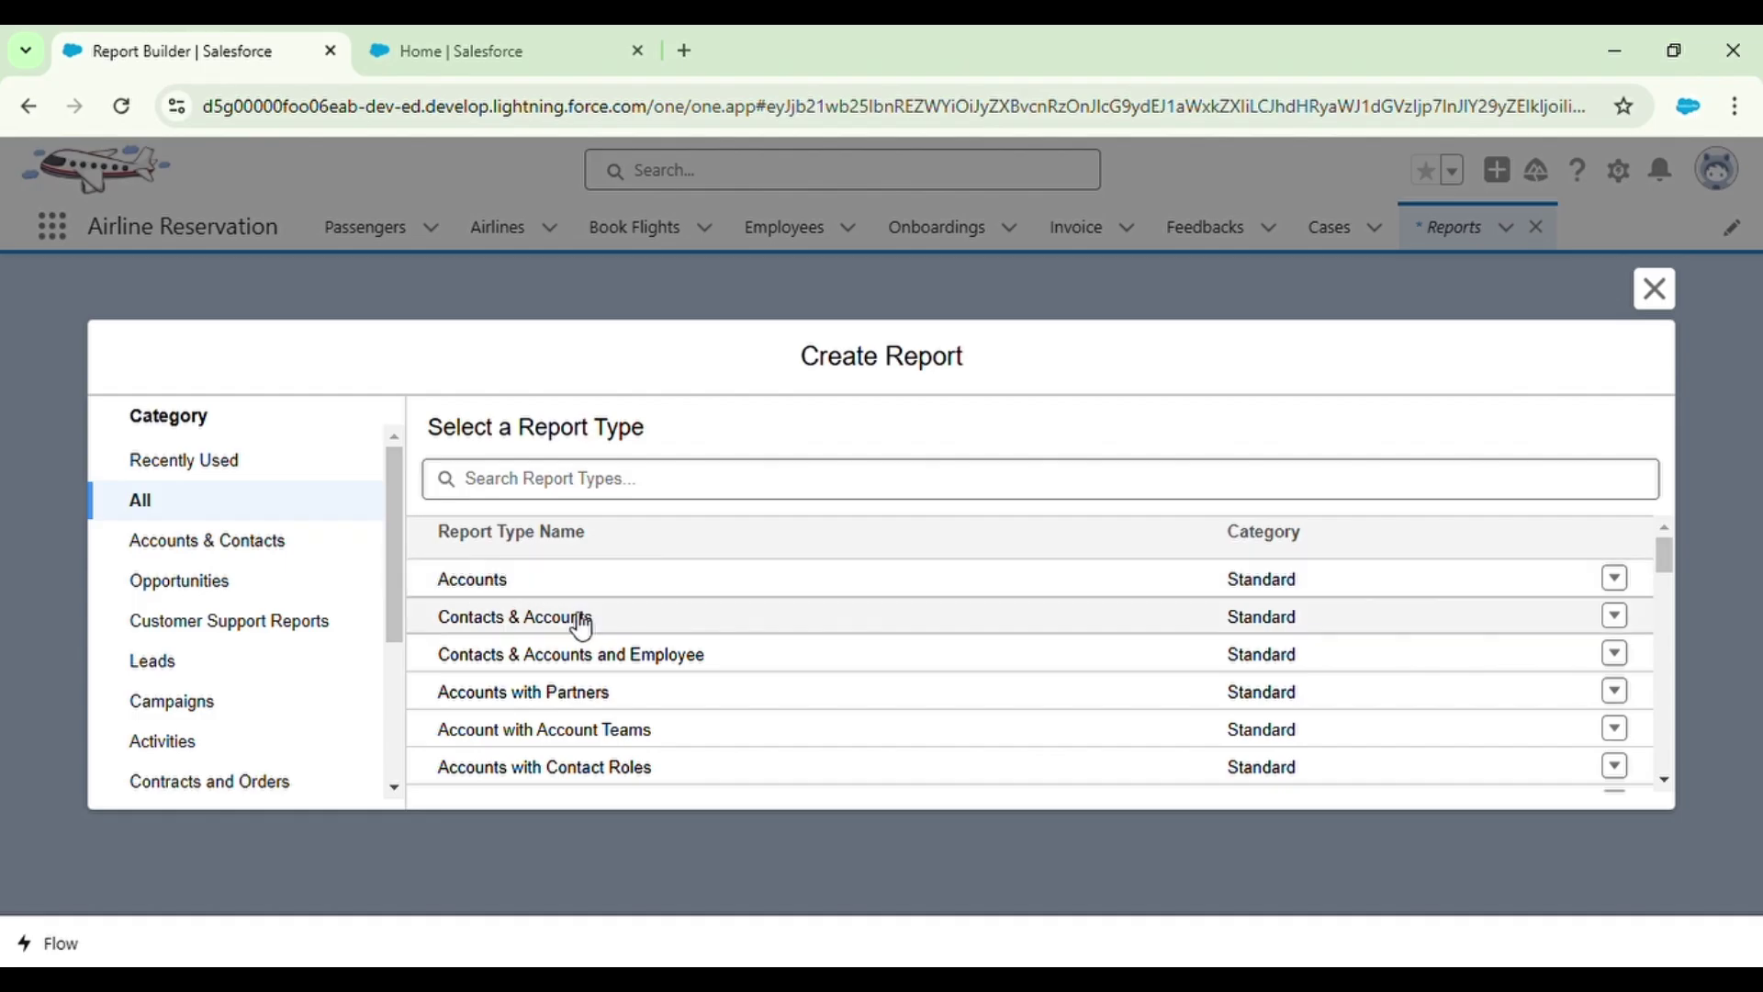
scroll(643, 679, down, 3)
scroll(655, 688, down, 20)
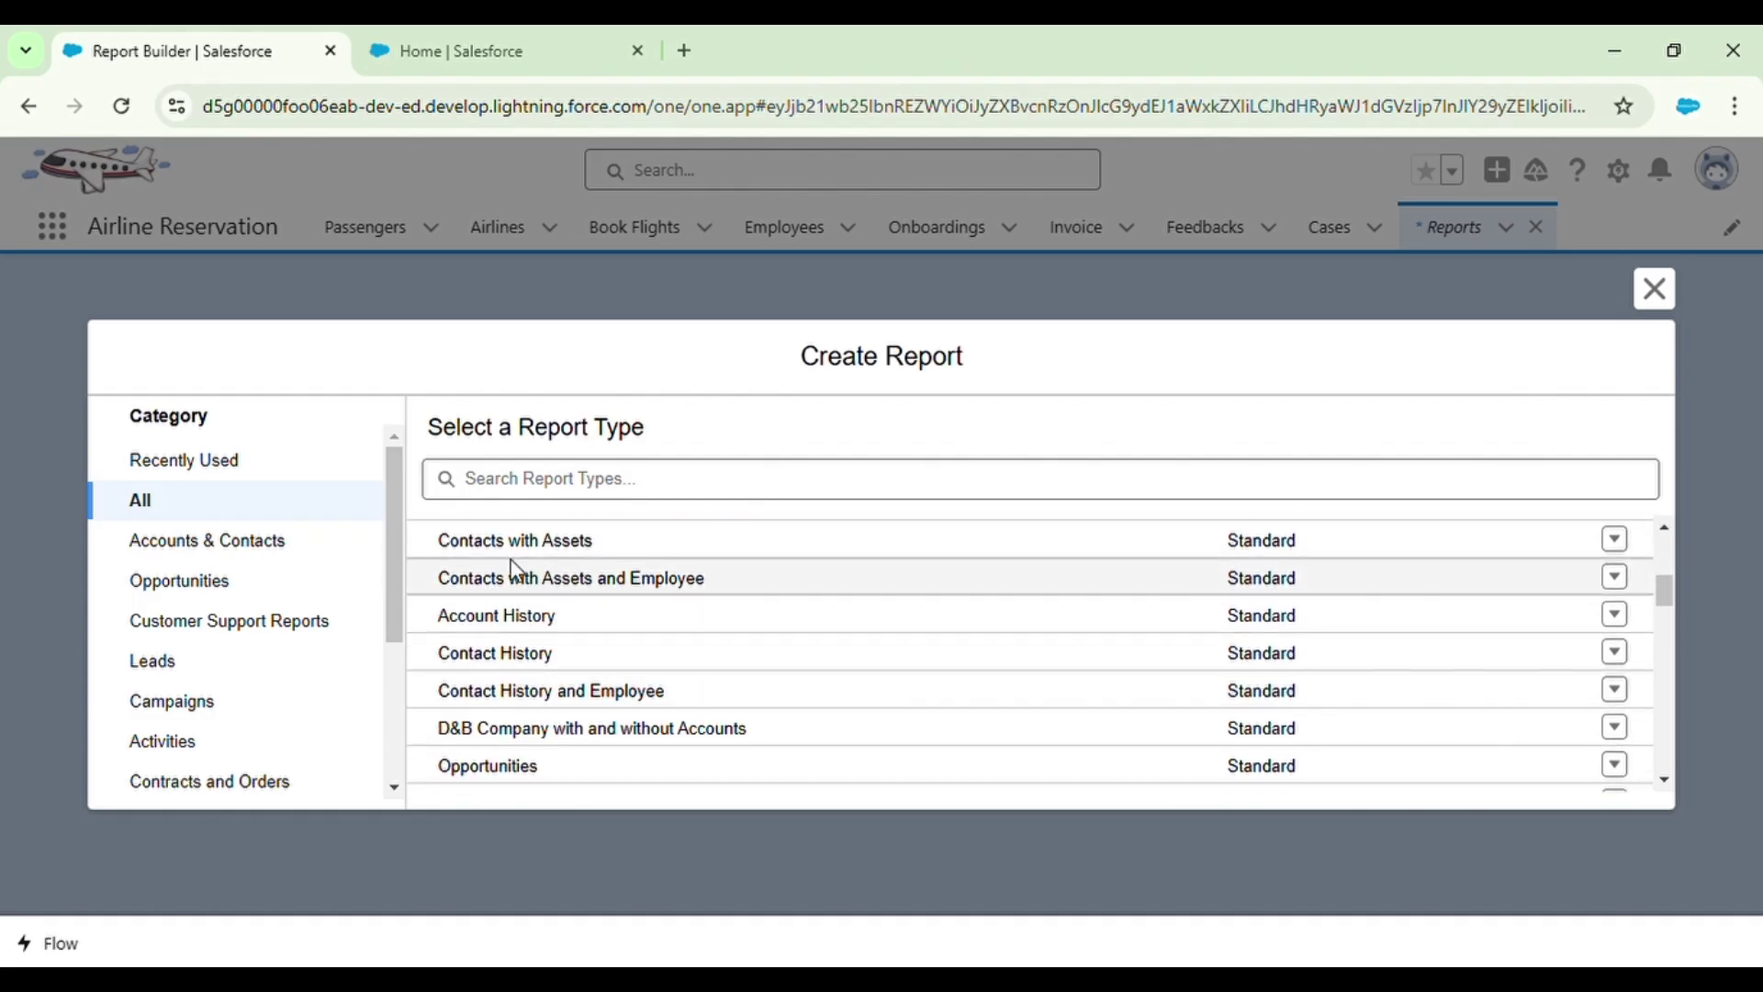
click(1655, 288)
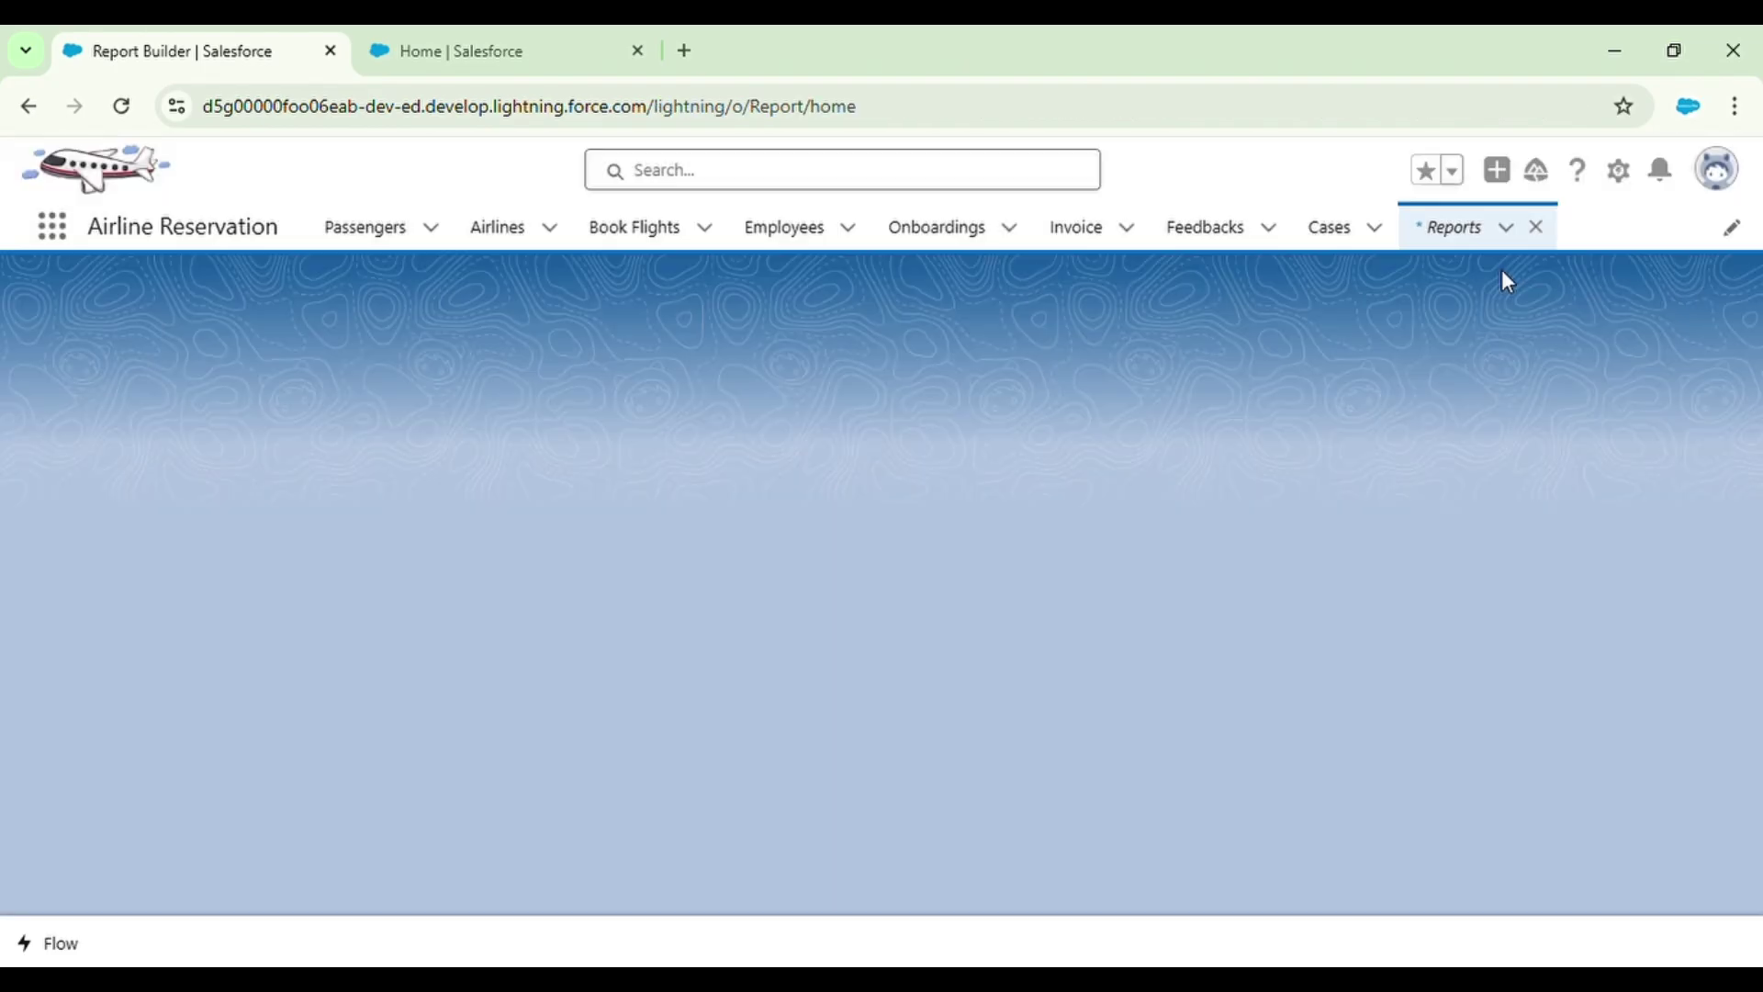
Search Setup for "repor", open Report Types and start a new custom report type.
click(452, 48)
click(131, 313)
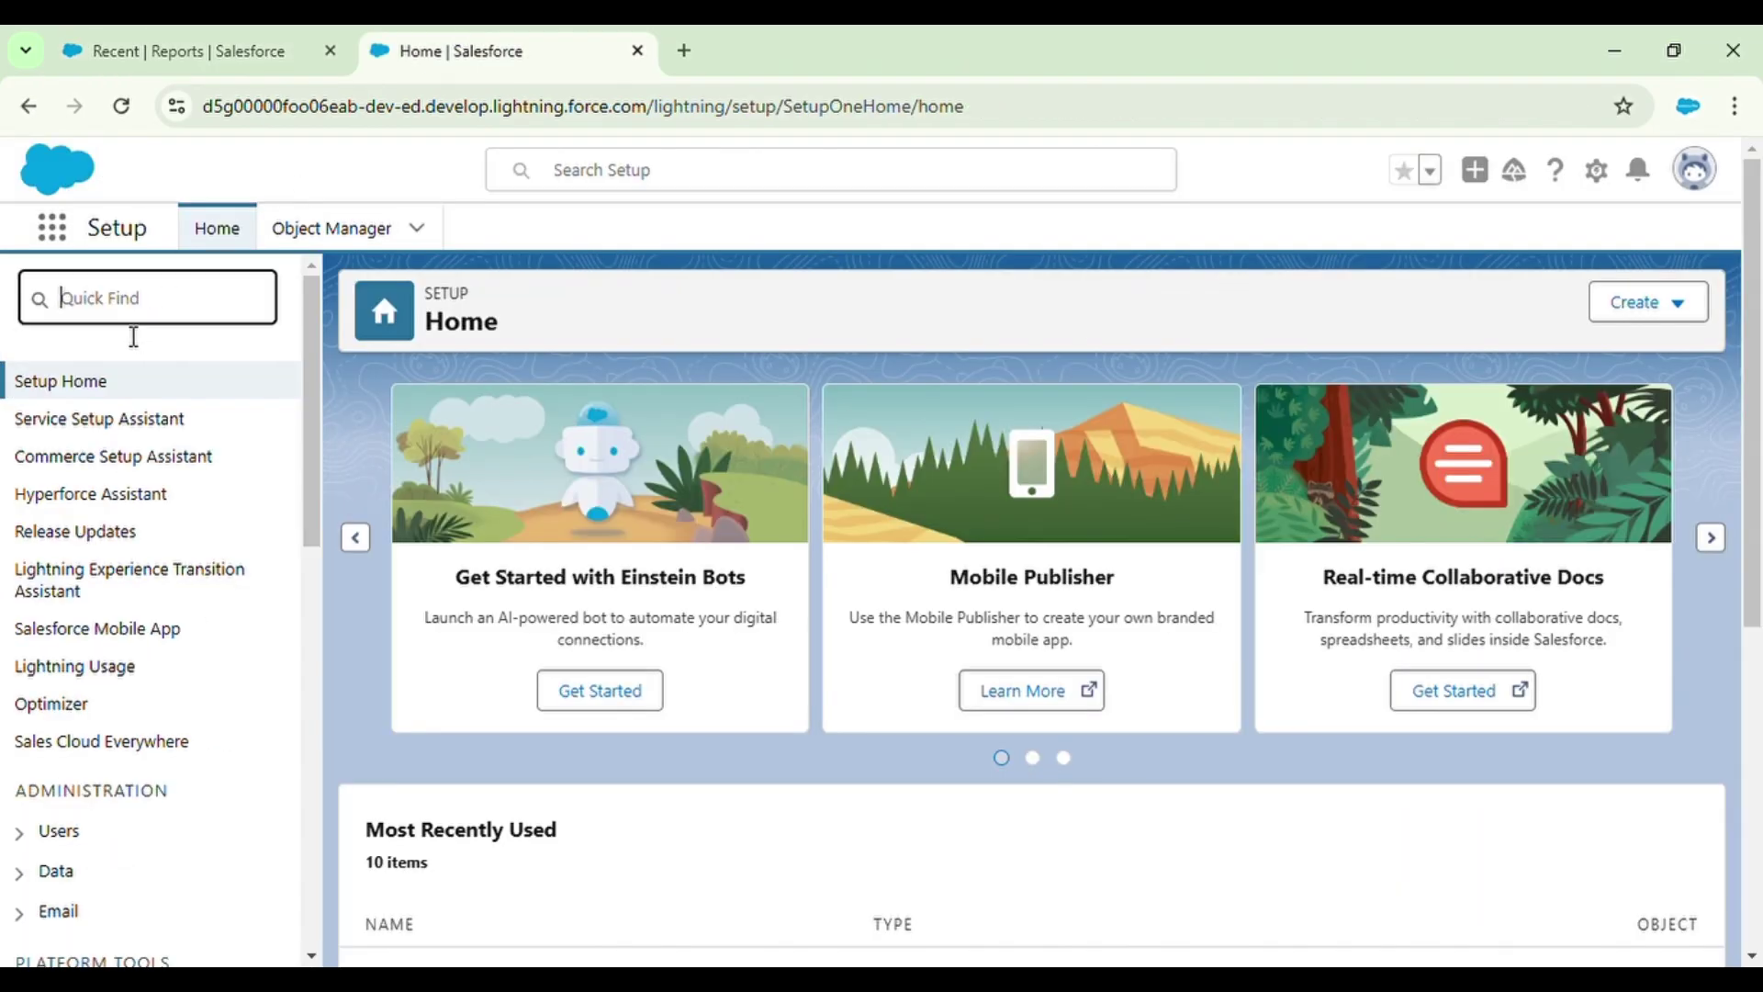
text(repor)
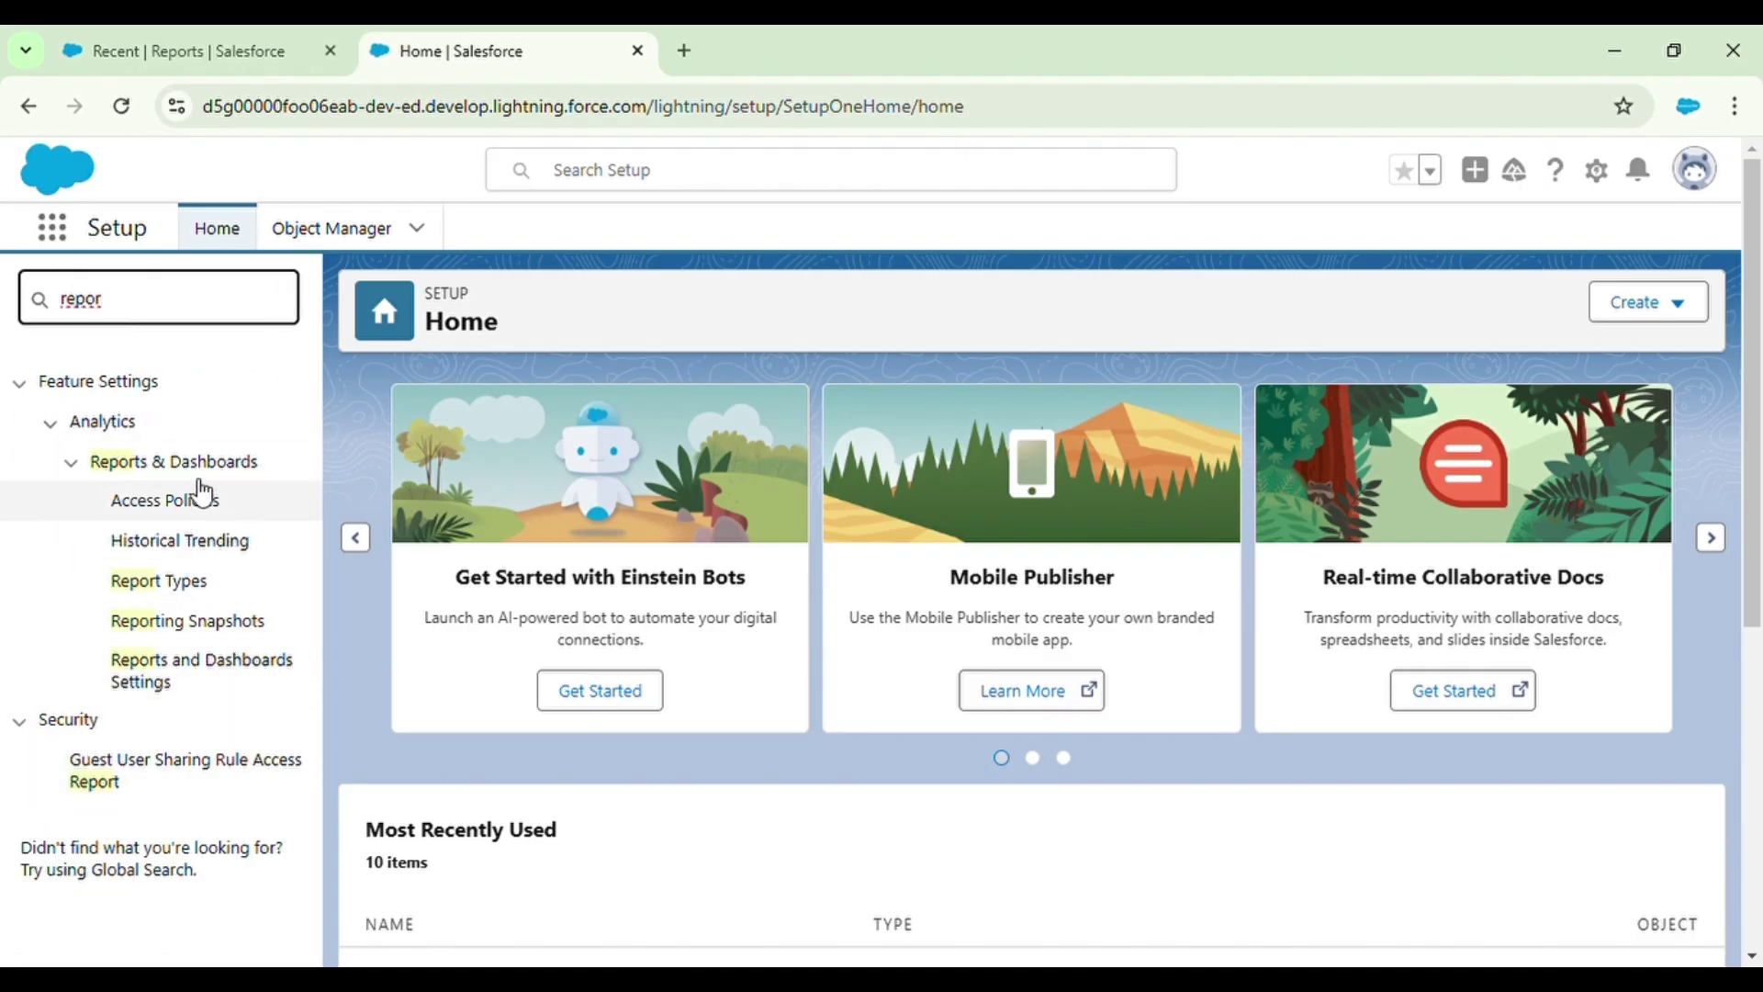
click(163, 588)
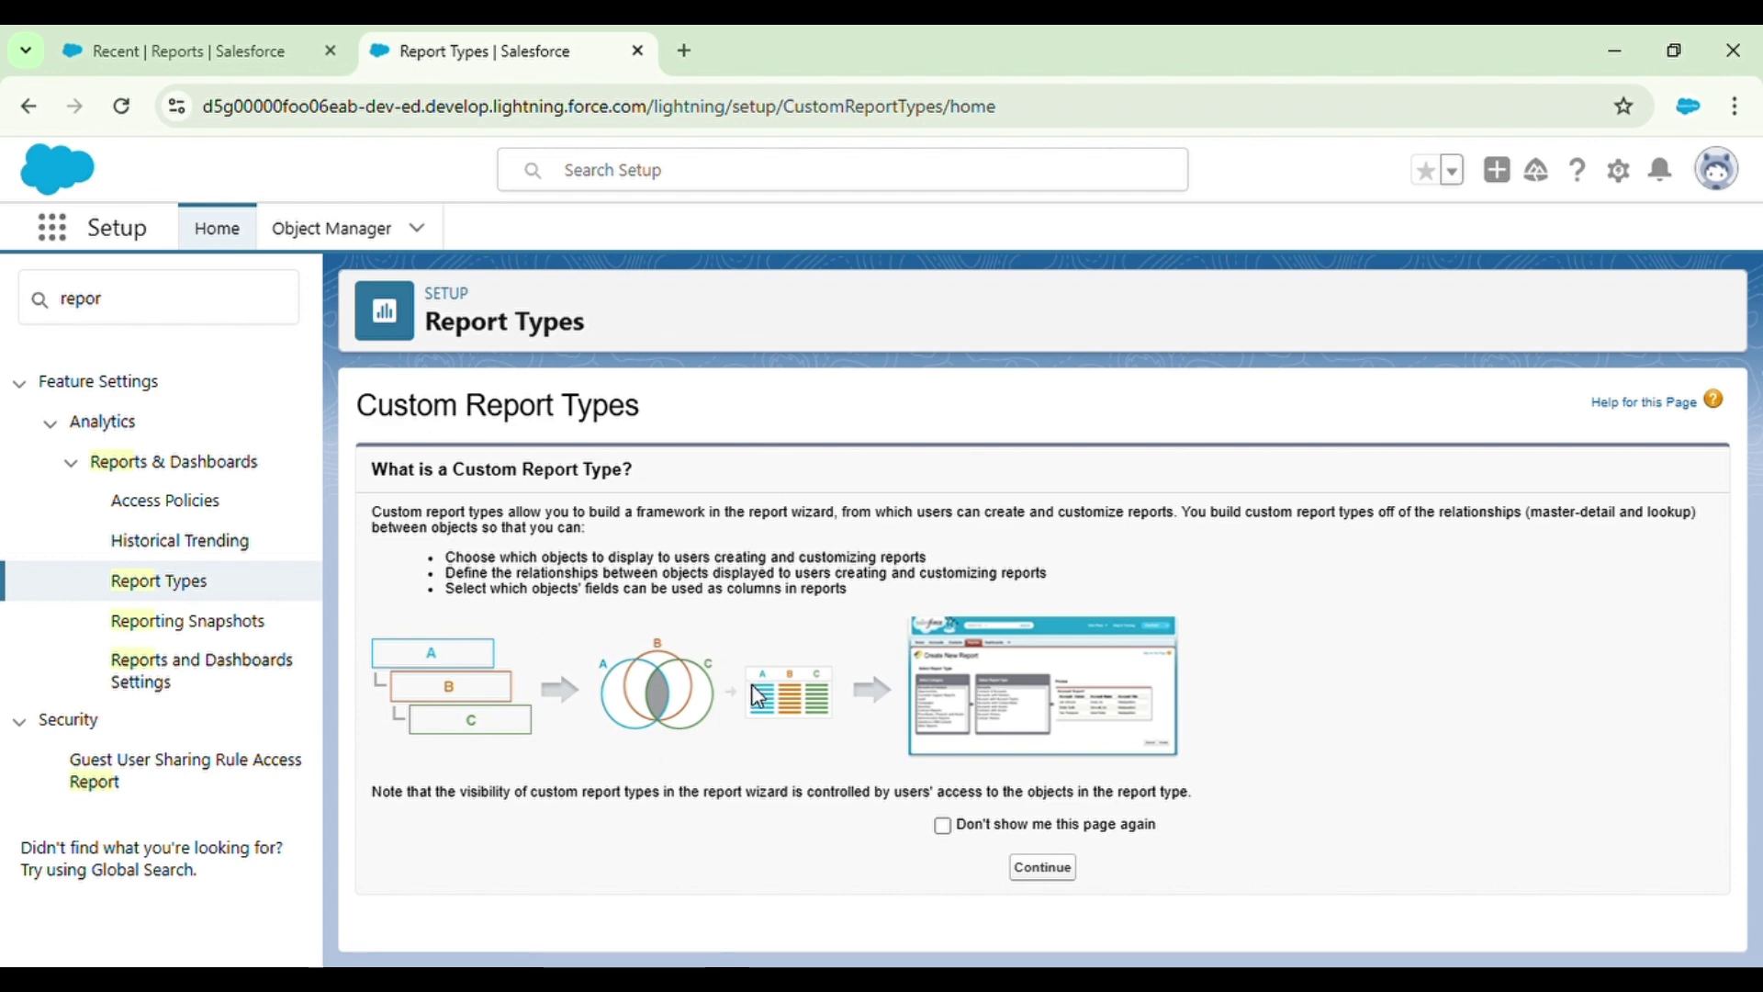
click(1046, 871)
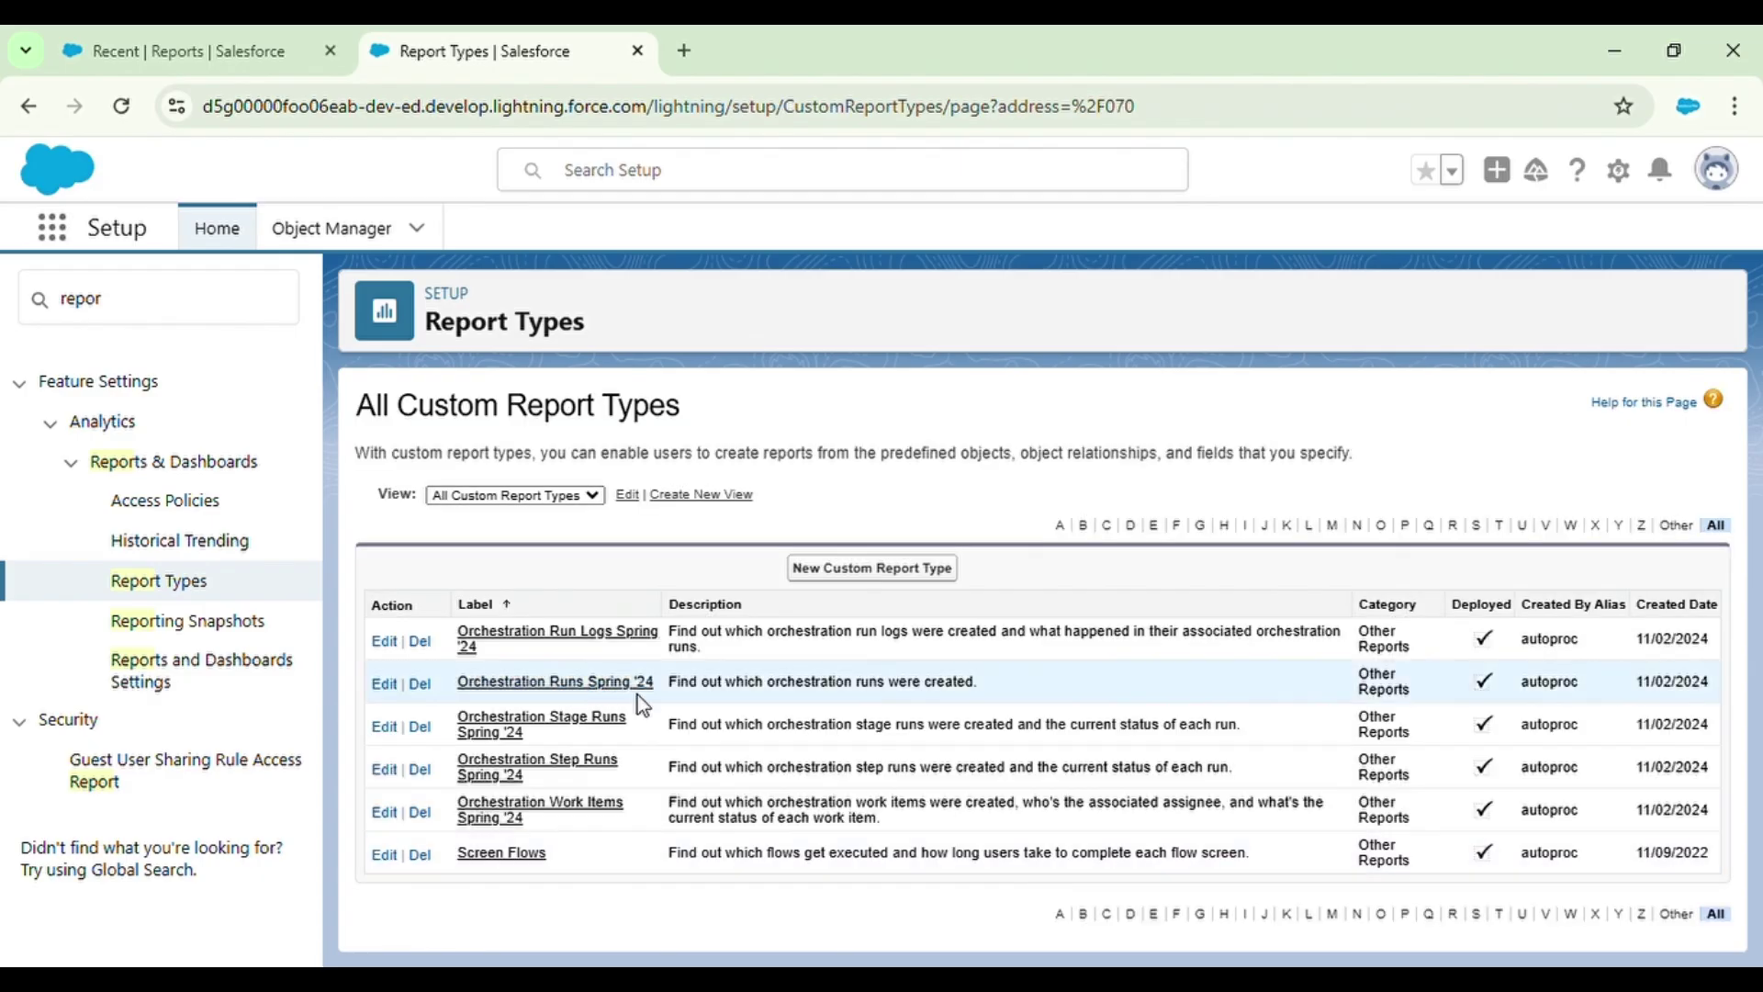
click(863, 570)
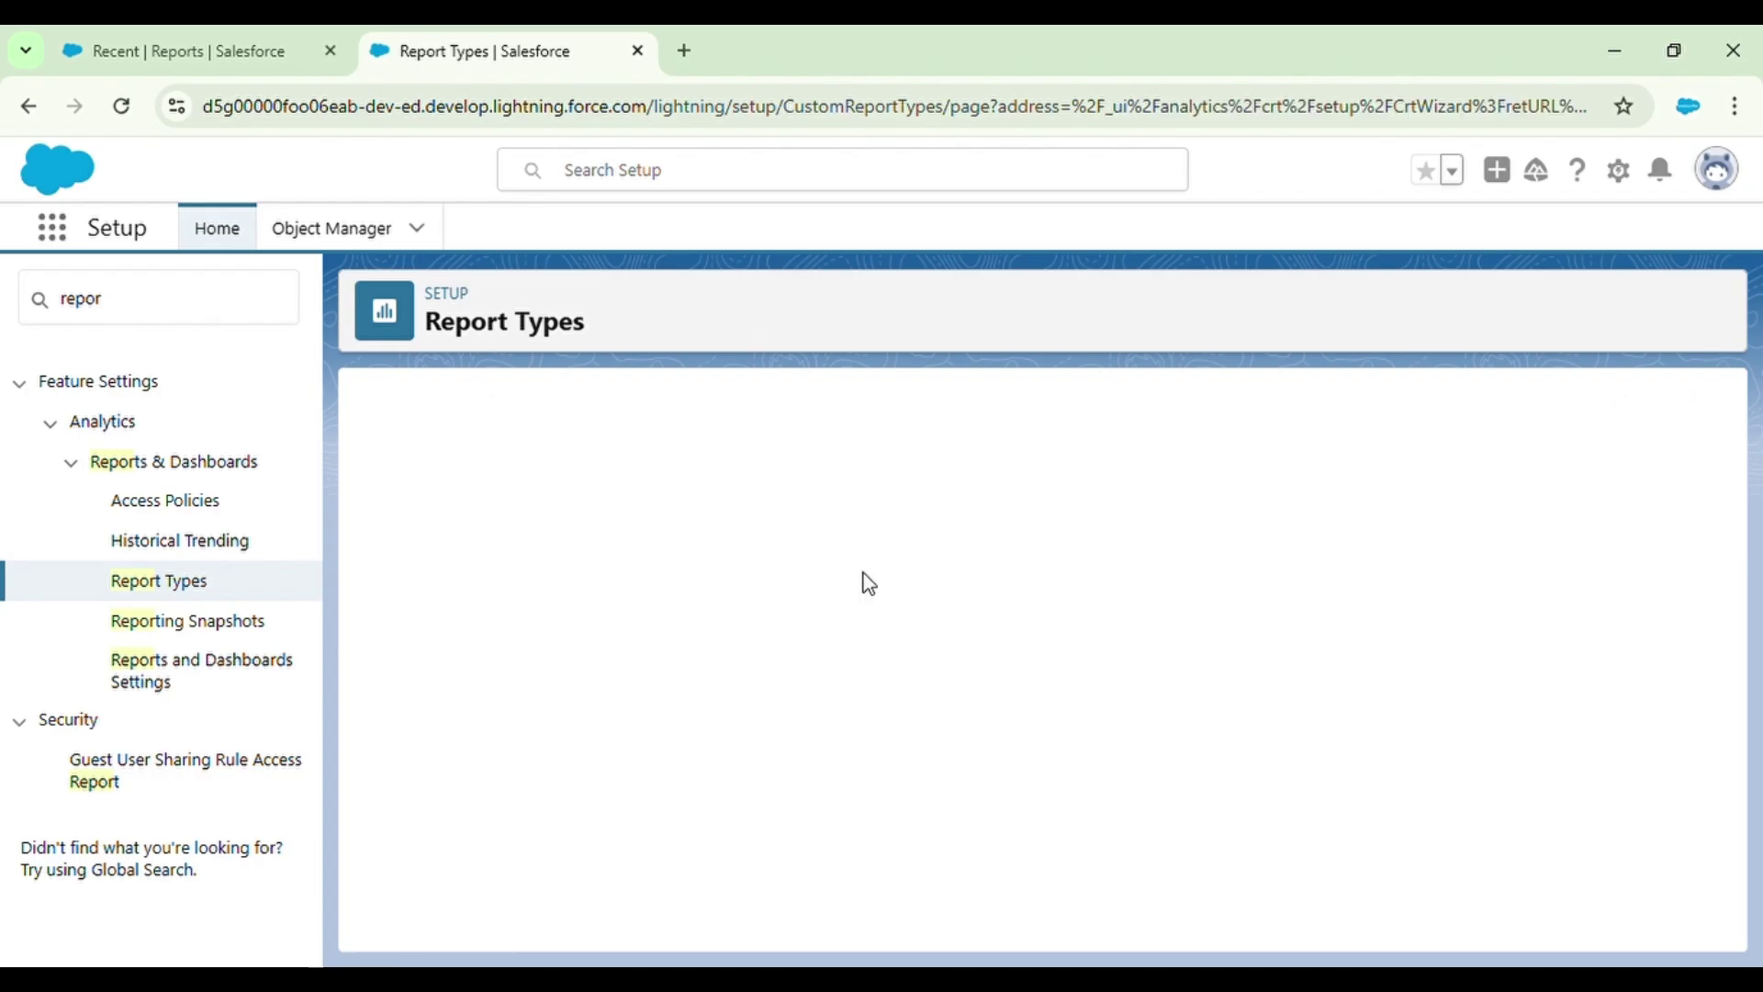
Review the primary object, identification, category and deployment fields of the new custom report type form.
scroll(555, 739, down, 3)
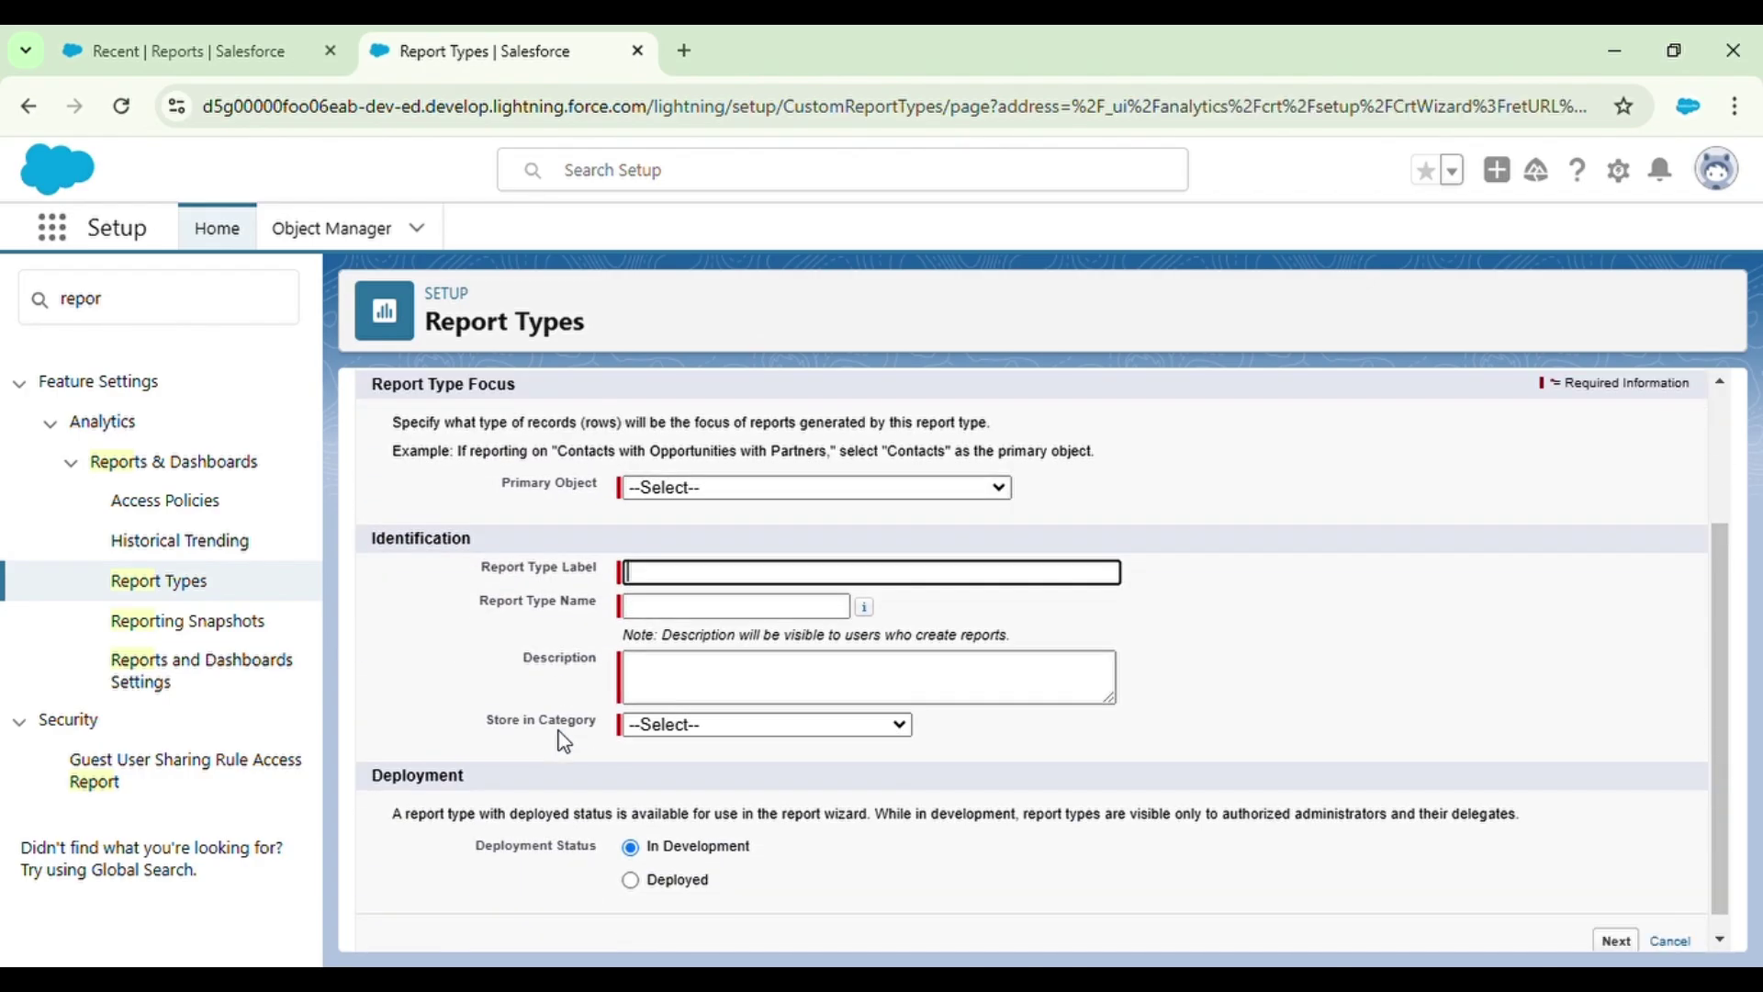
click(675, 487)
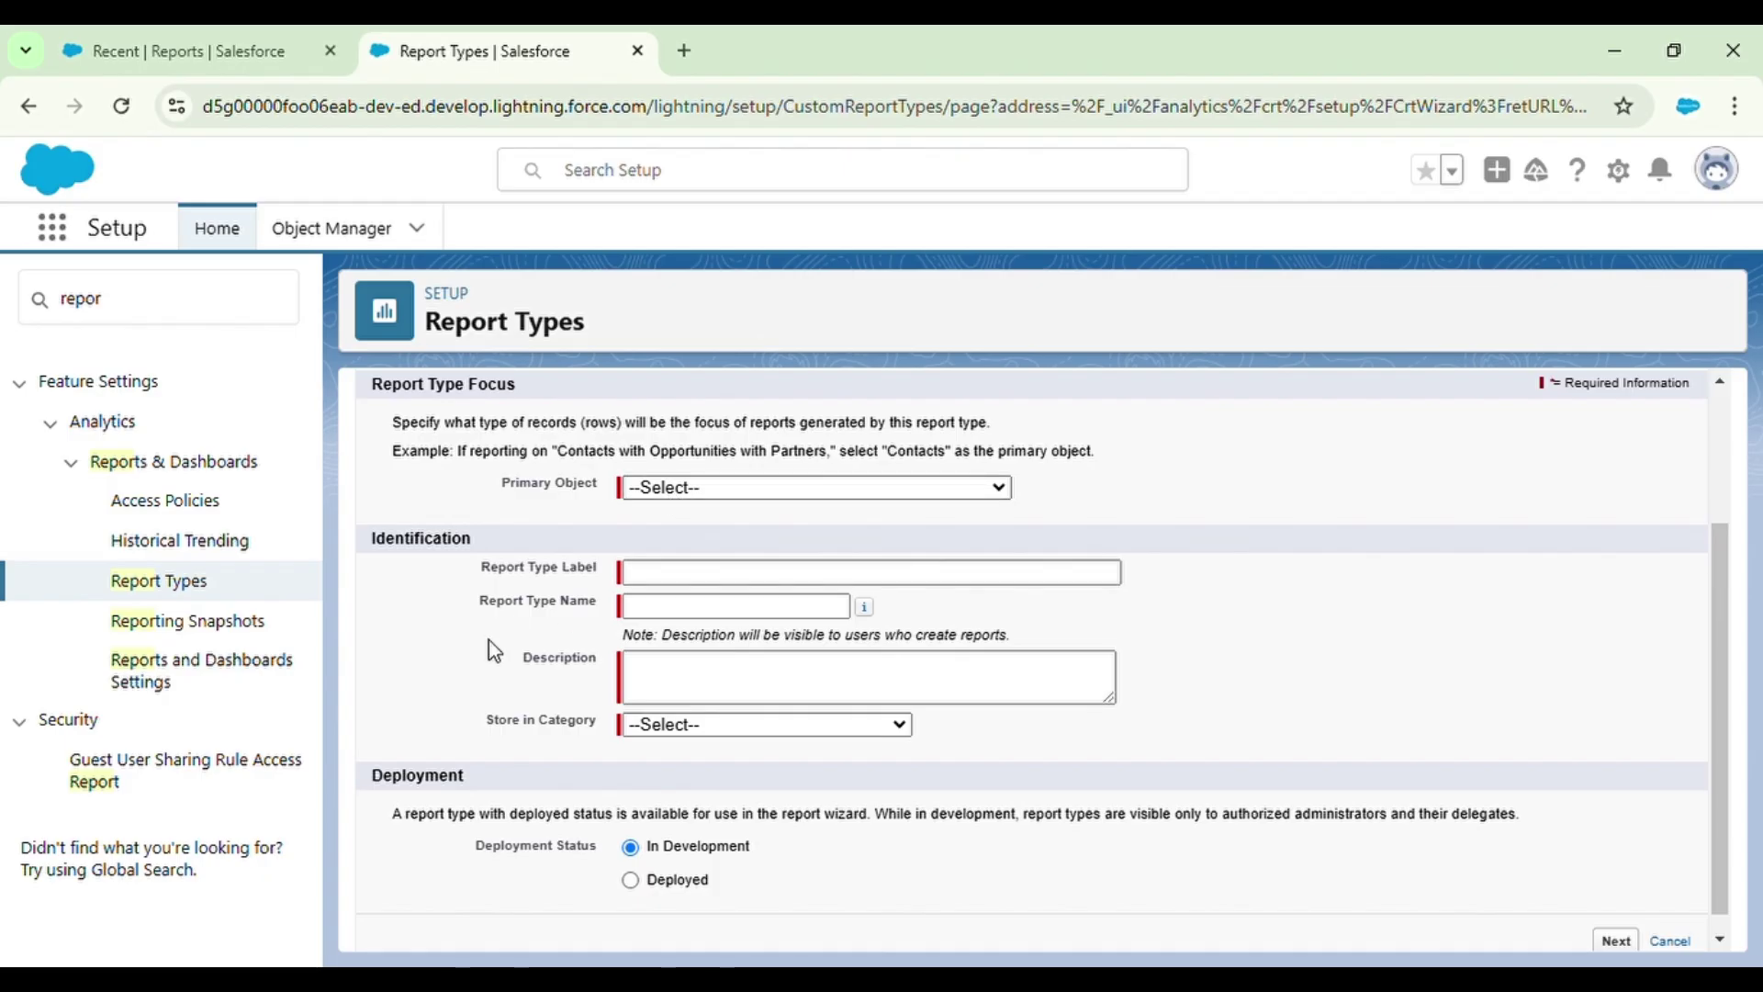
scroll(729, 681, down, 1)
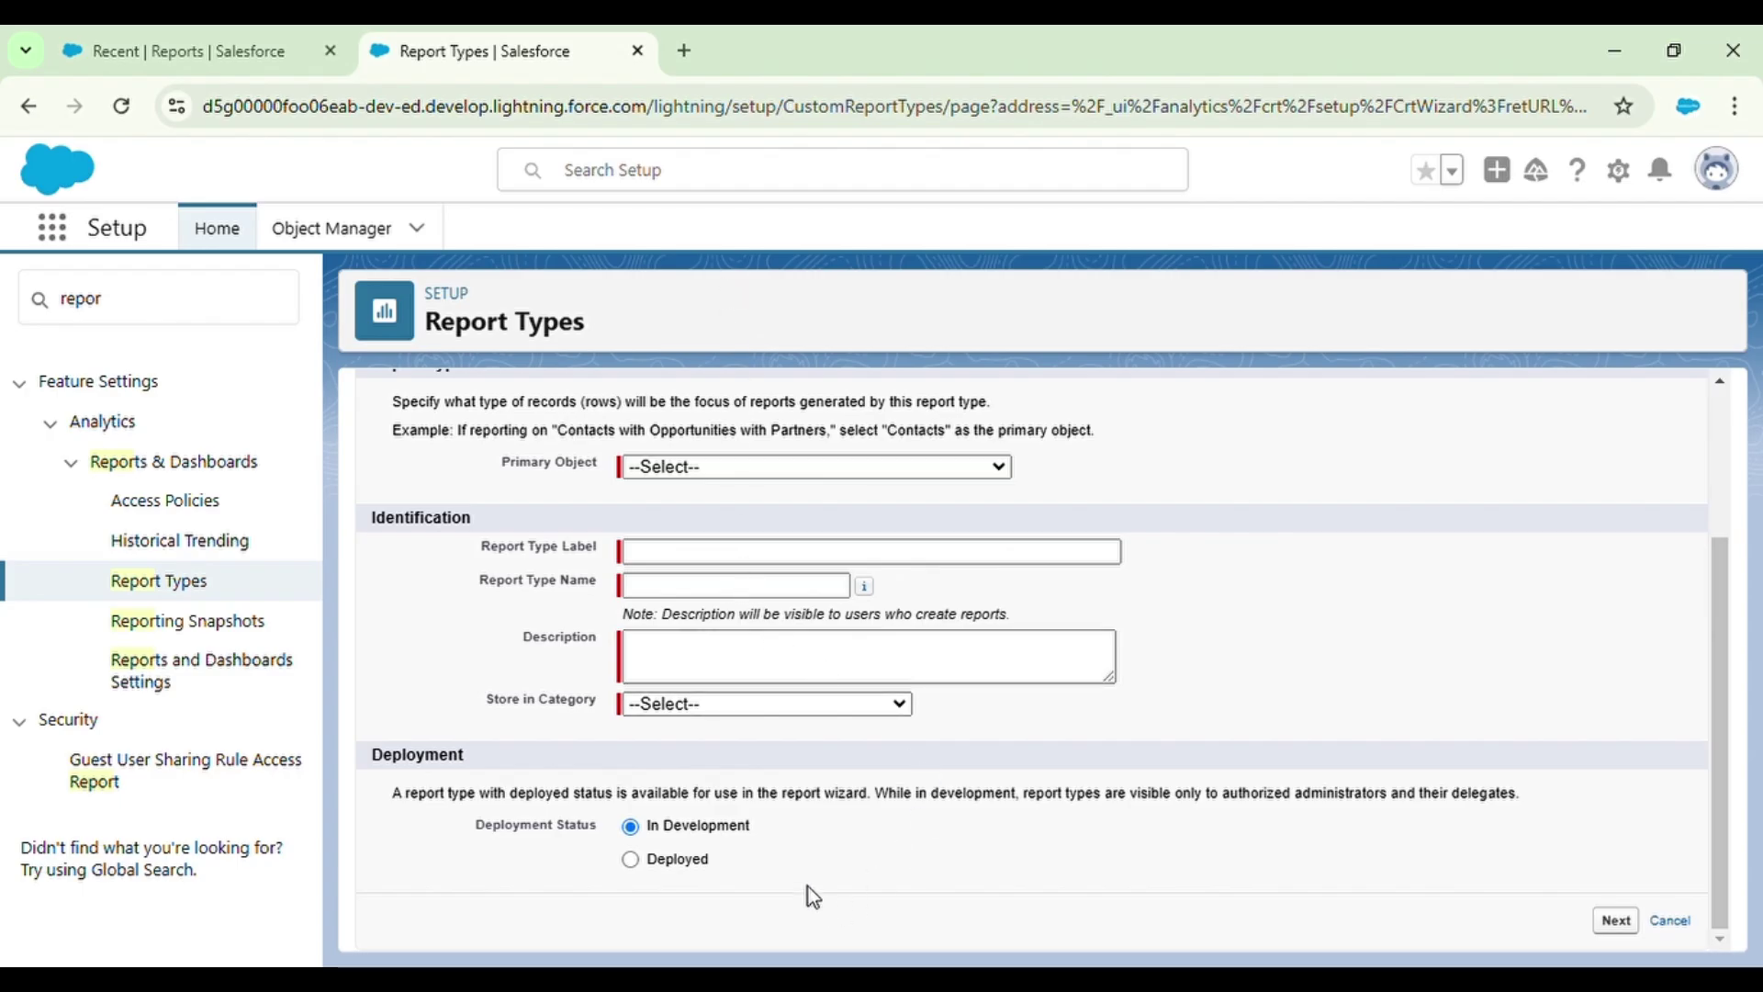
scroll(1159, 626, up, 3)
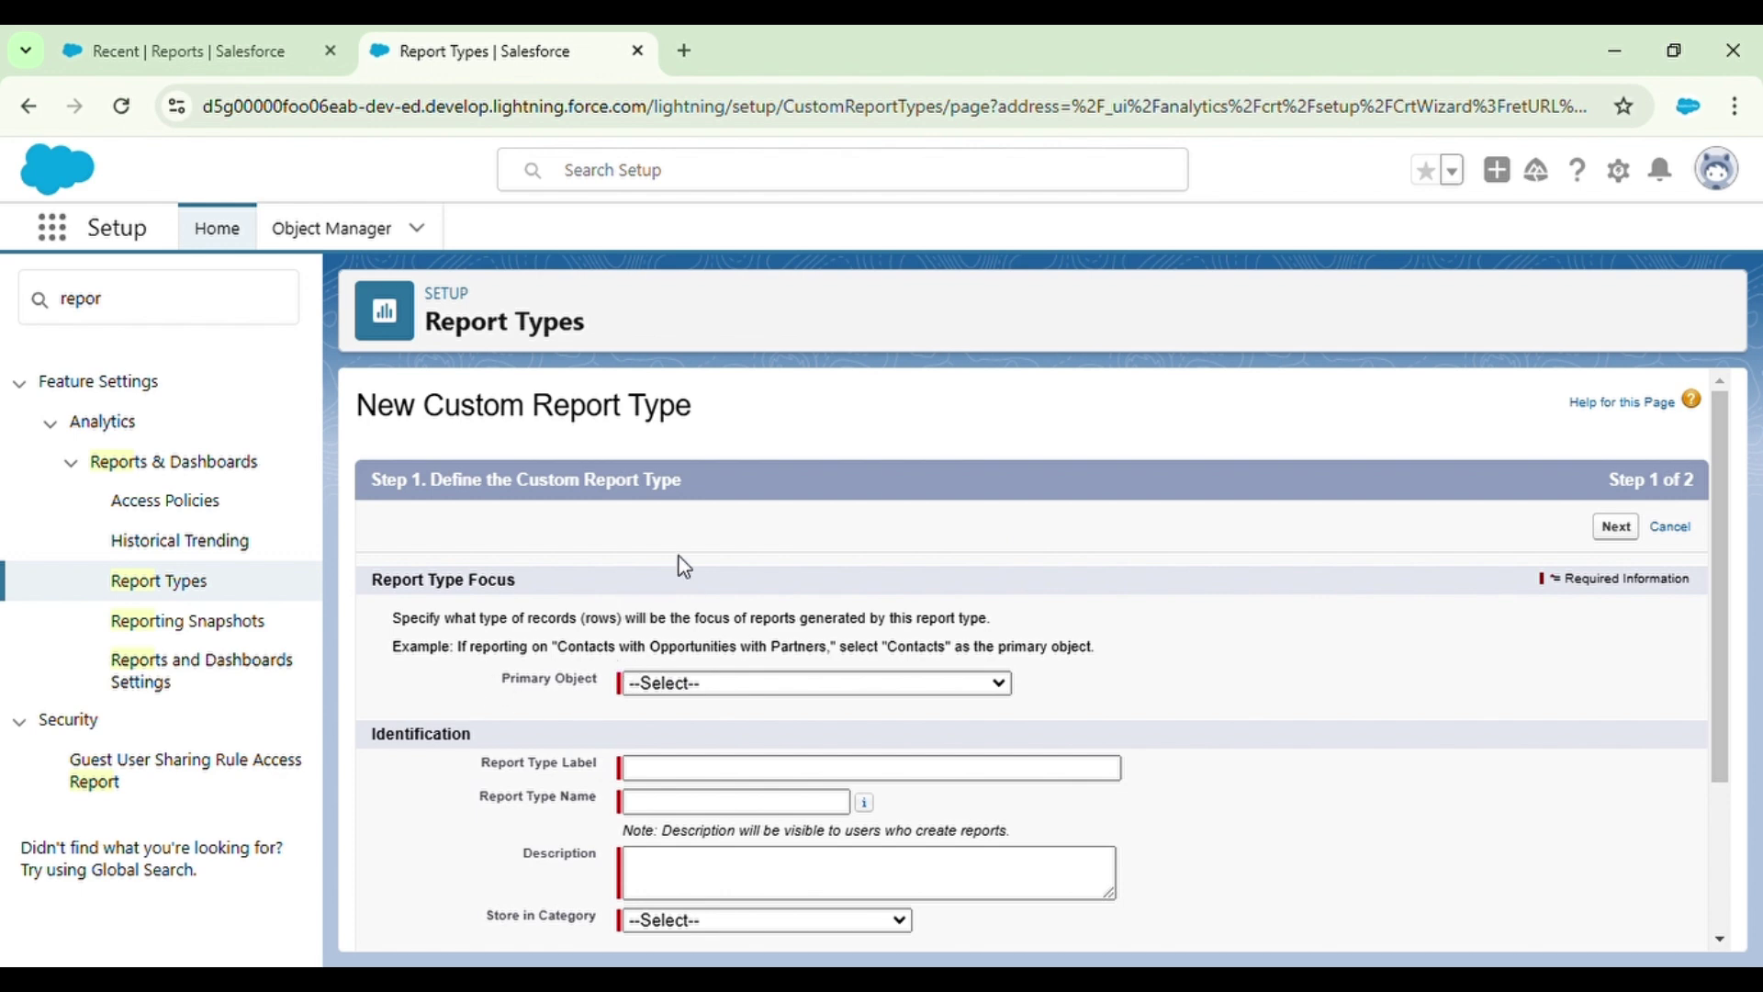
Switch back to the recent reports page of the Airline Reservation app.
click(200, 37)
click(454, 37)
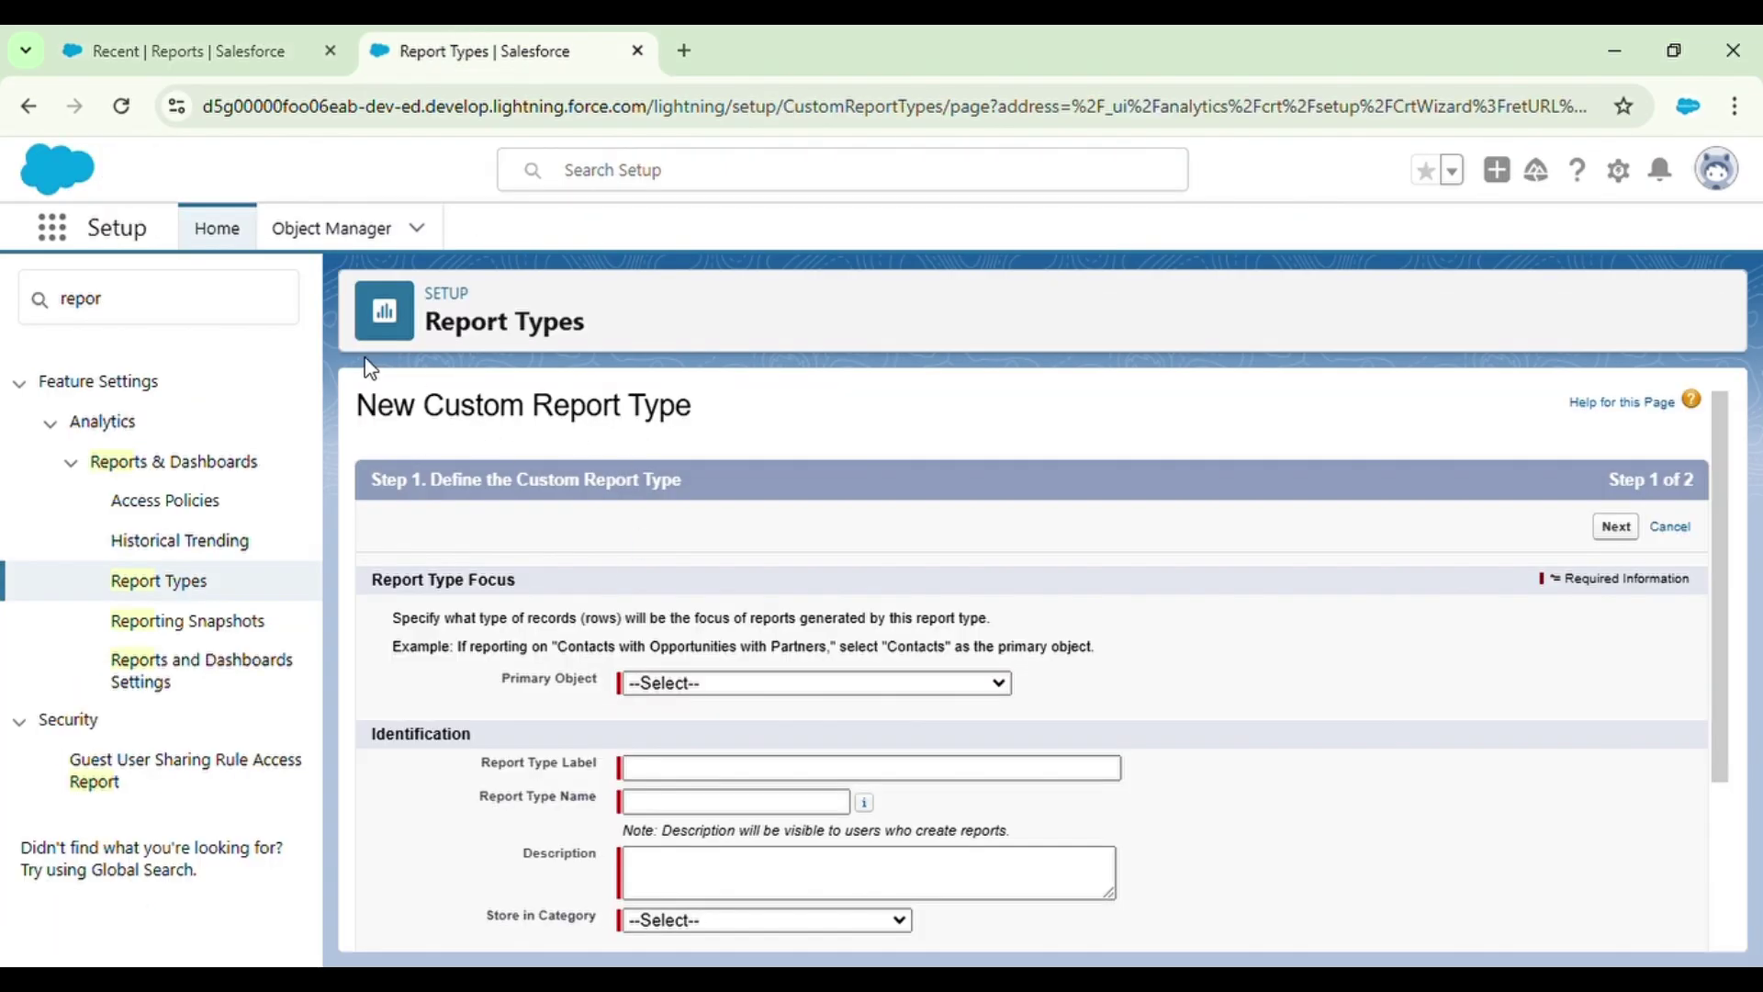
click(221, 30)
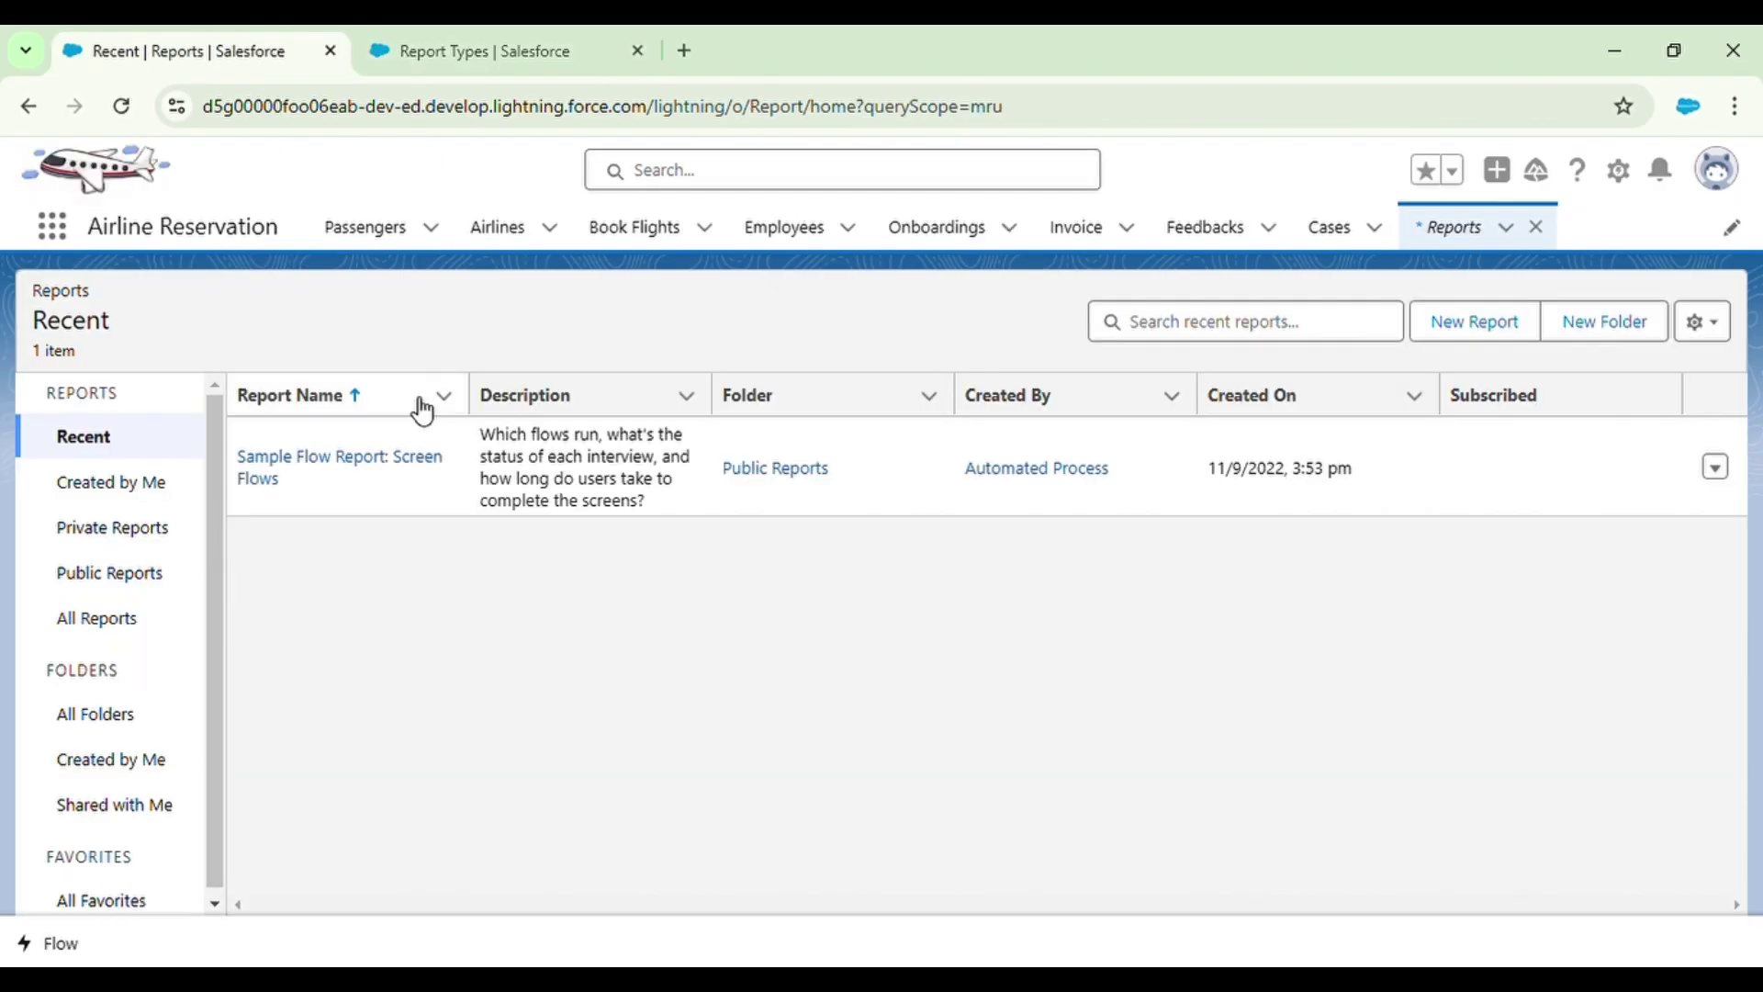